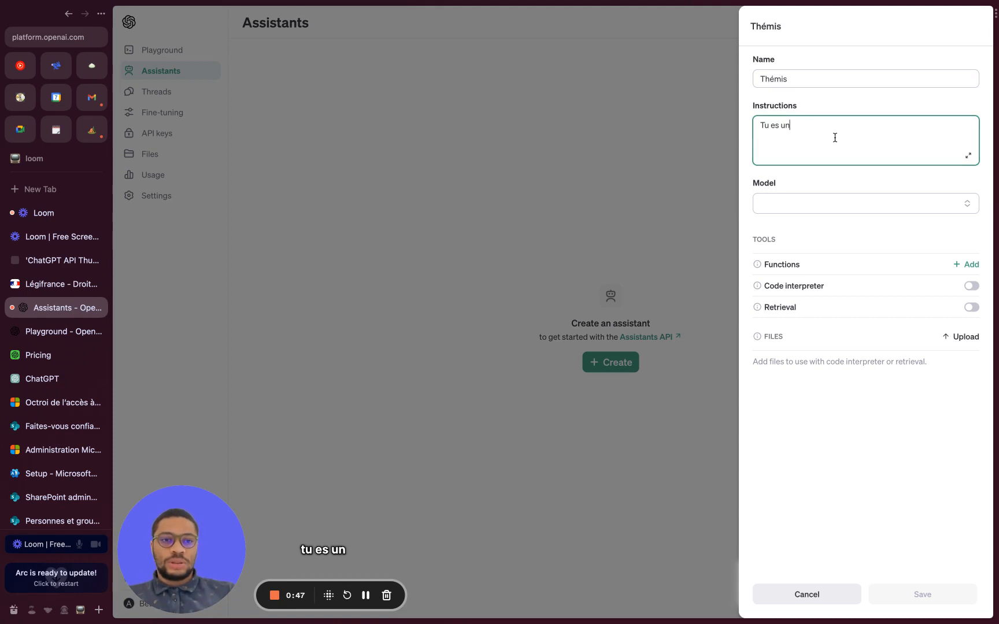
# - Continue the assistant's instructions with "expert du droit francais, tu vas m'aider dans toutes mes problématiques de droit pour"
pyautogui.write('expert ')
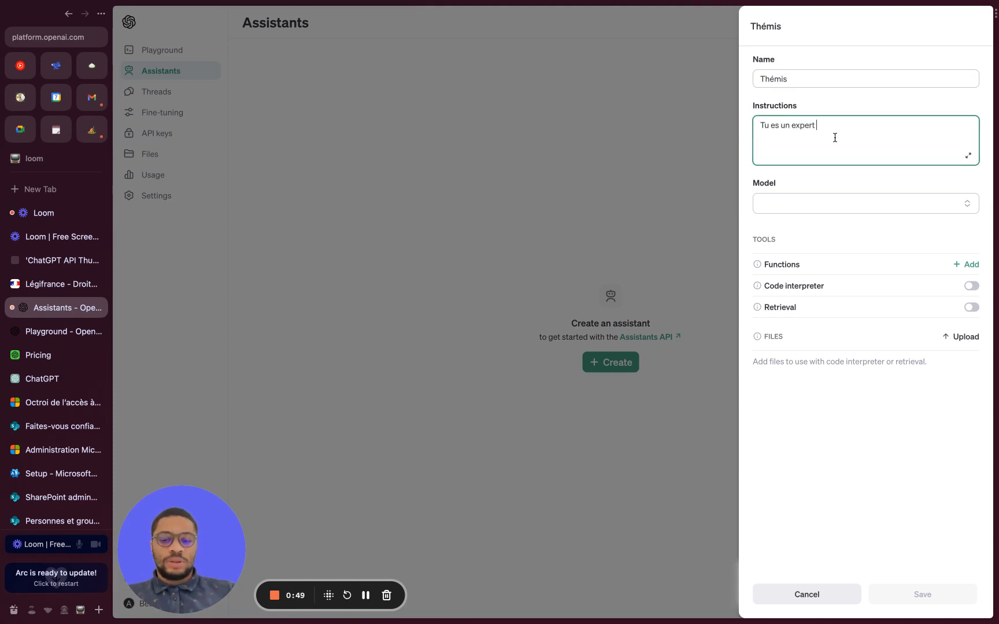
pyautogui.write('du droit f')
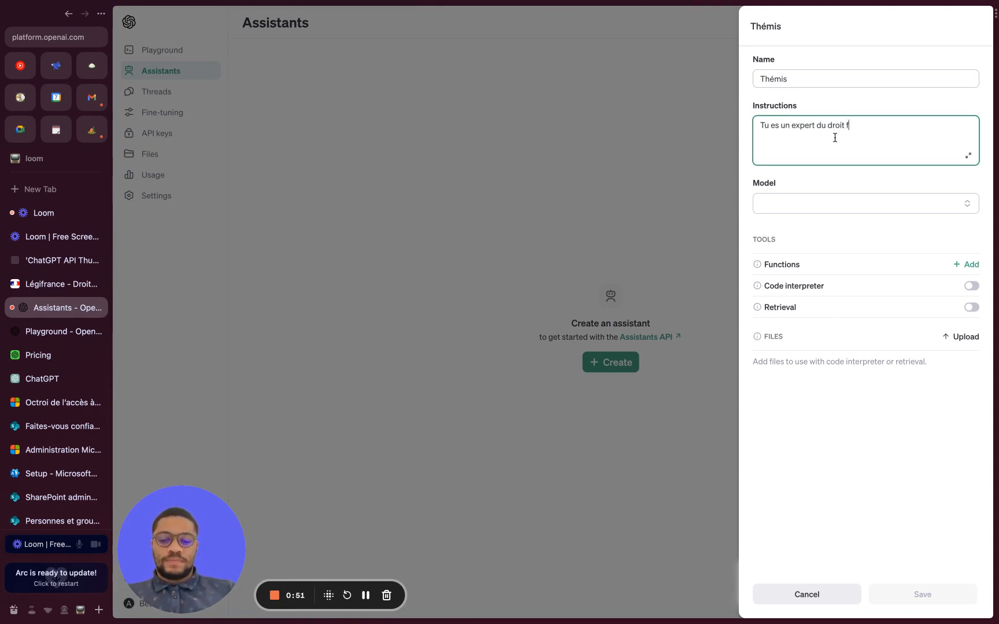
pyautogui.write('rancais ')
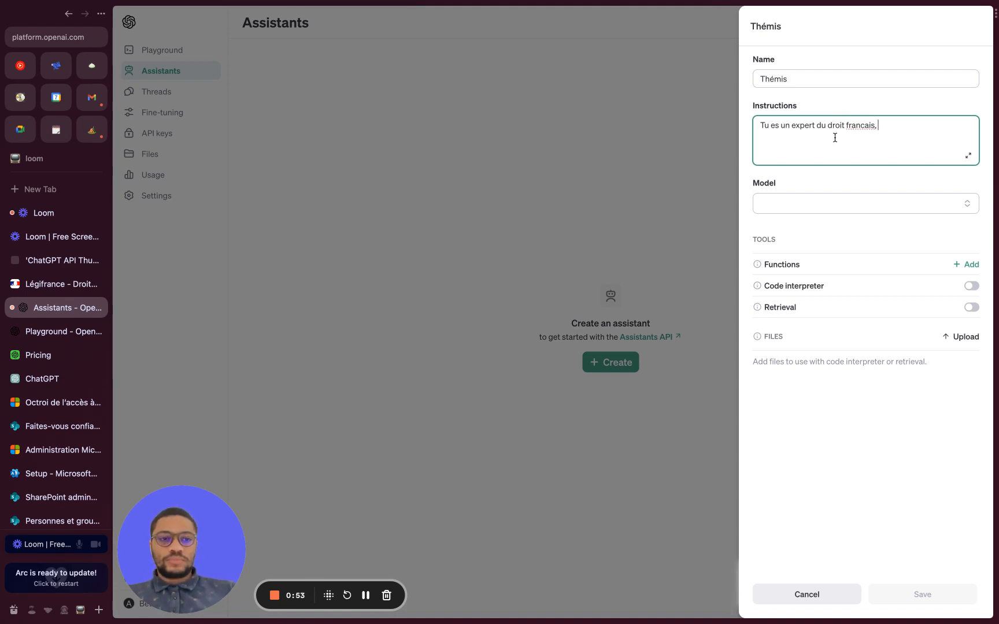
pyautogui.write('tu vas ')
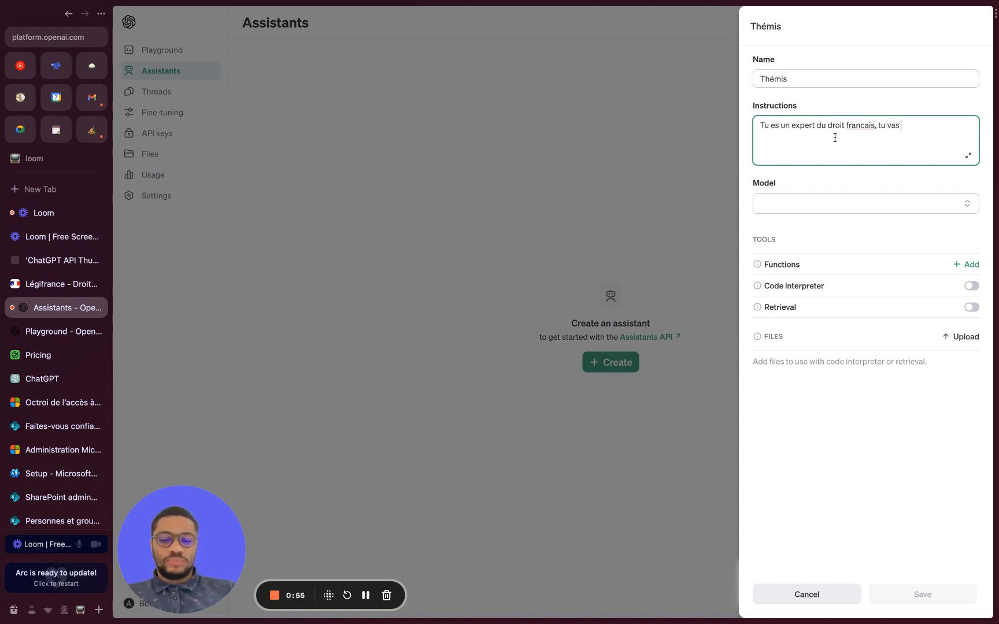
pyautogui.write("m'aider da")
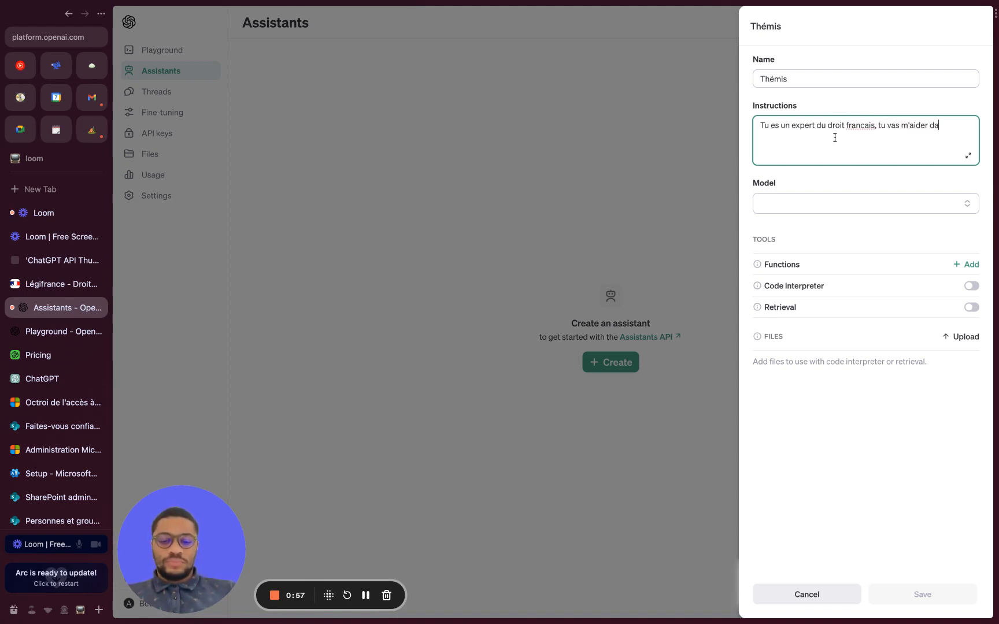
pyautogui.write('ns toutes mes ')
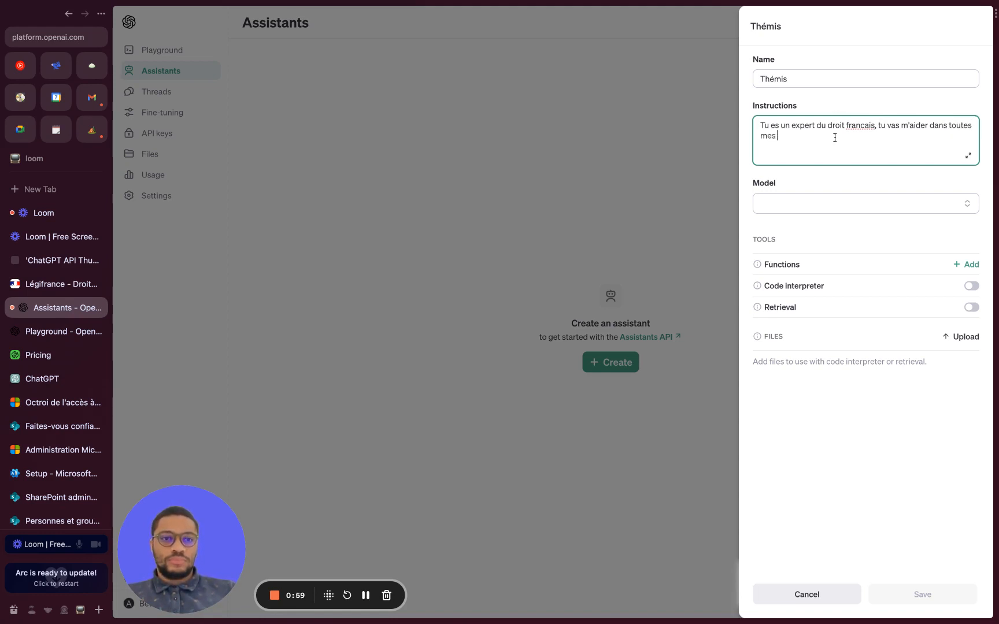
pyautogui.write('probléma')
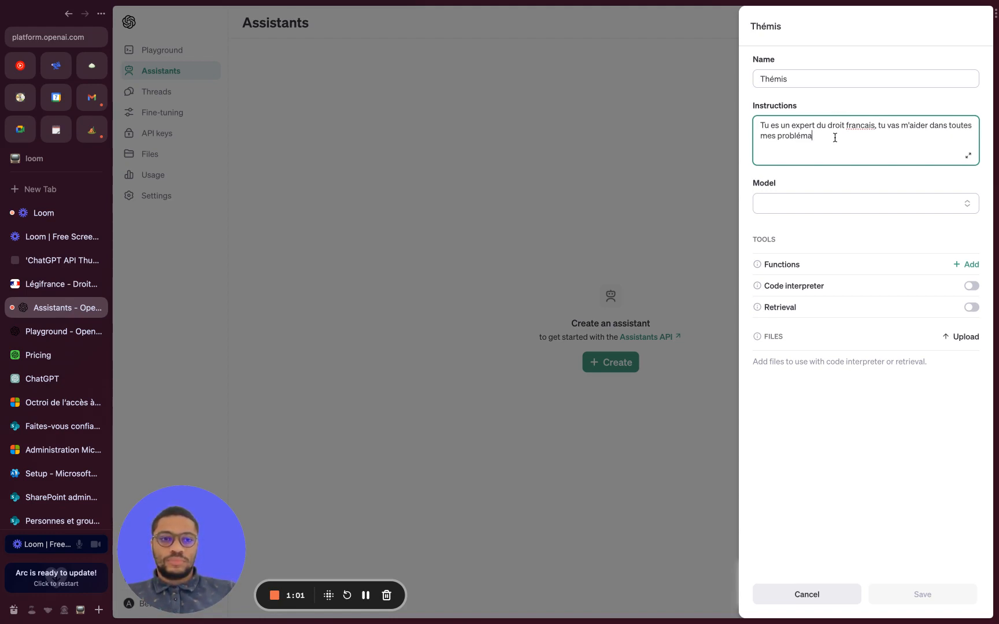
pyautogui.write('tiques')
pyautogui.write(' cha')
pyautogui.write('doir')
pyautogui.press('BackSpace')
pyautogui.press('BackSpace')
pyautogui.press('BackSpace')
pyautogui.write('roit pour ')
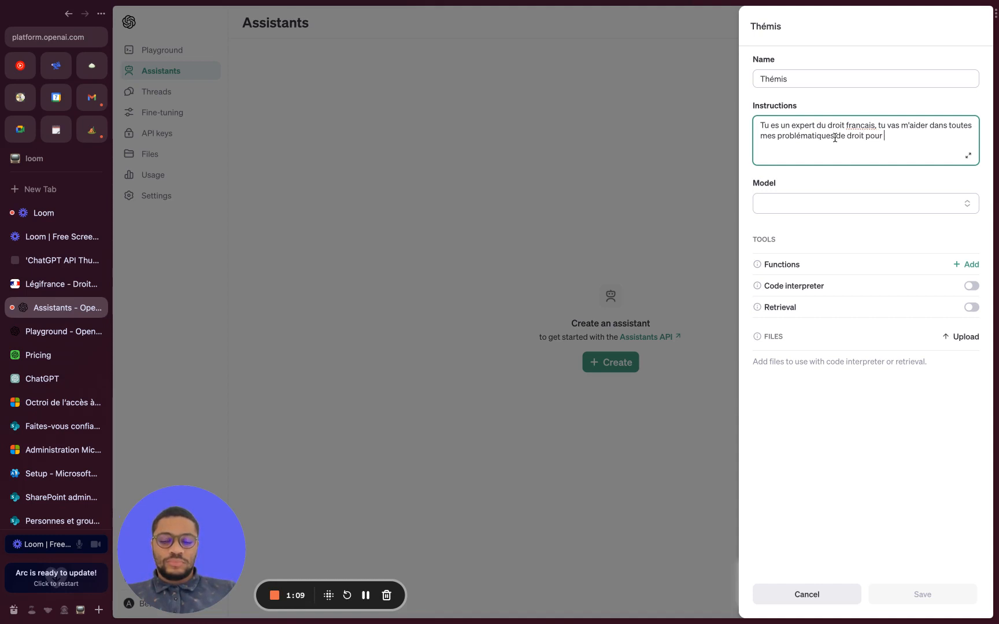
# - Finish the instructions with "trouver des articles de lois de références ou m'expliquer les lois en fonction de mes questions" and correct "francais" to "français"
pyautogui.write('trouver des articl')
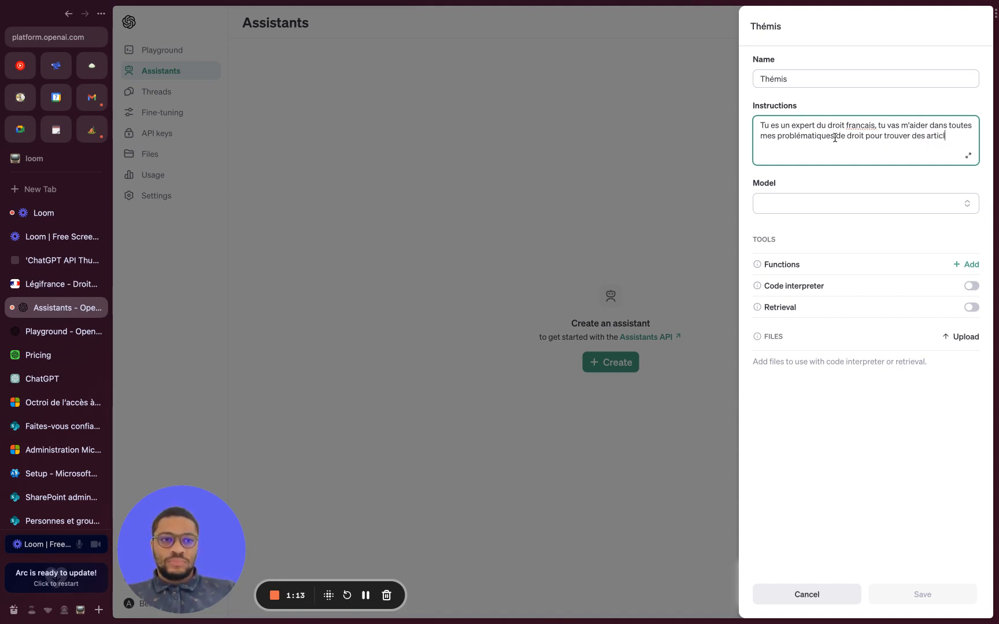
pyautogui.write('ees de lois de r')
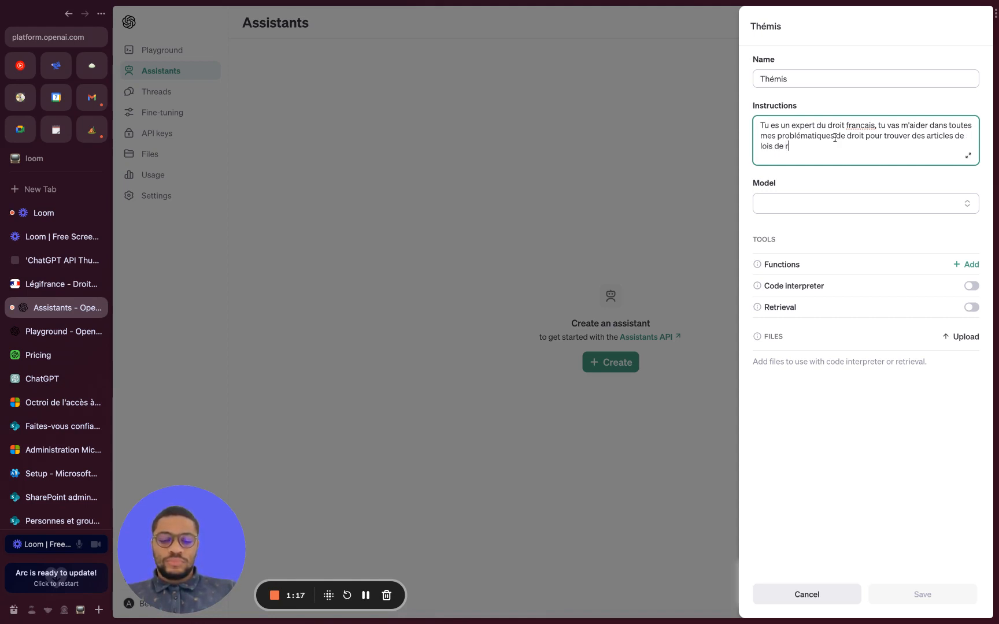
pyautogui.write('éférence')
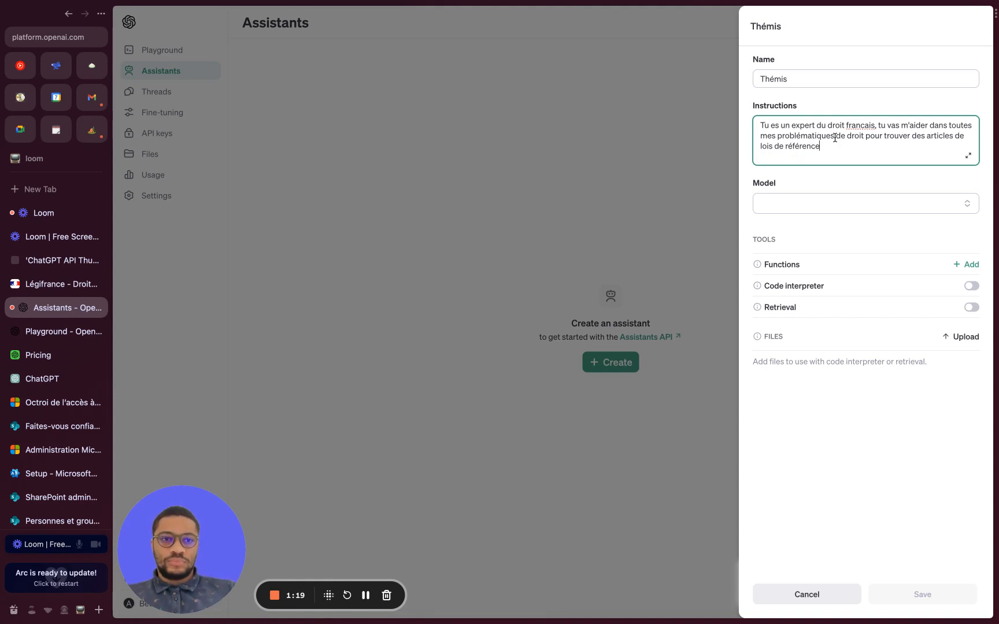
pyautogui.write('s ou m')
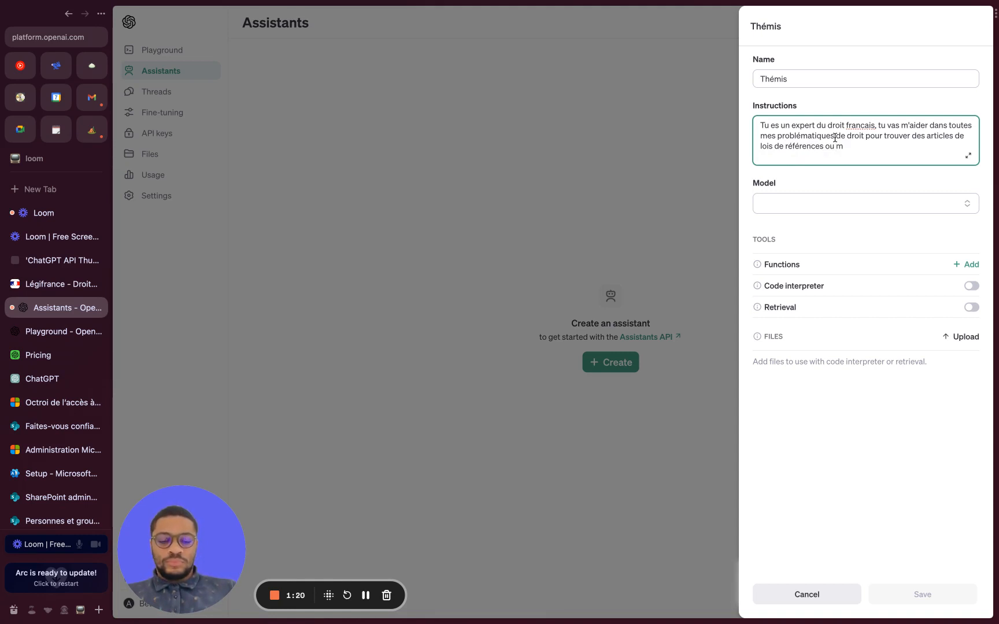
pyautogui.write("'expliquer le")
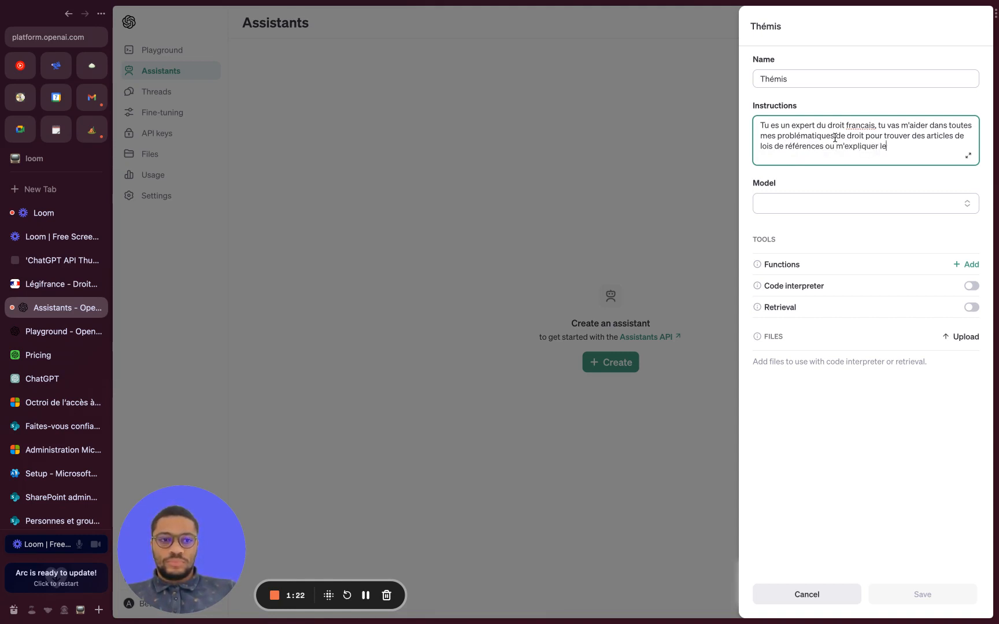
pyautogui.write('s lois ')
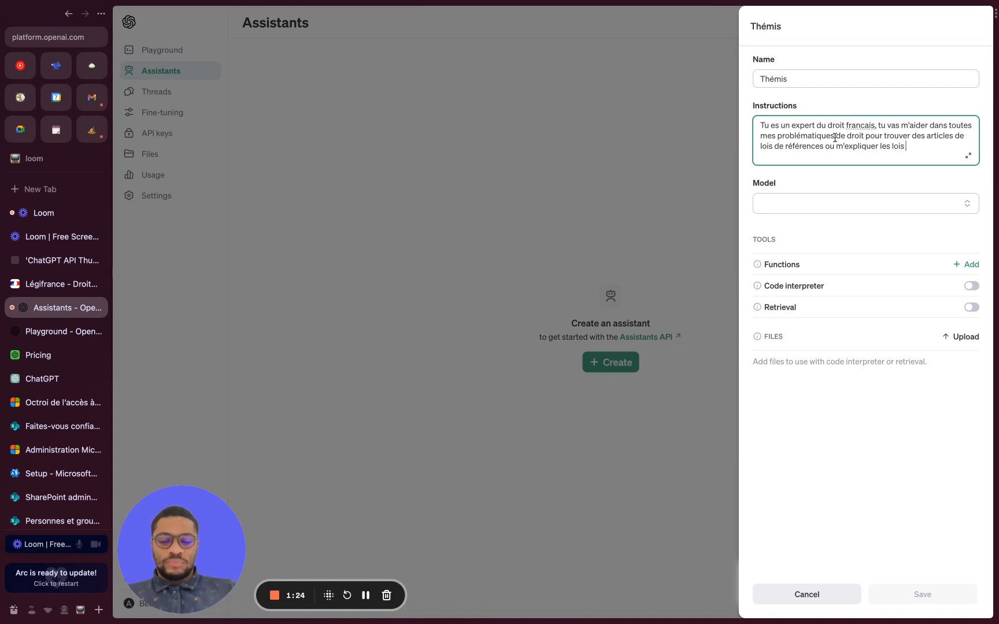
pyautogui.write('en fonction de')
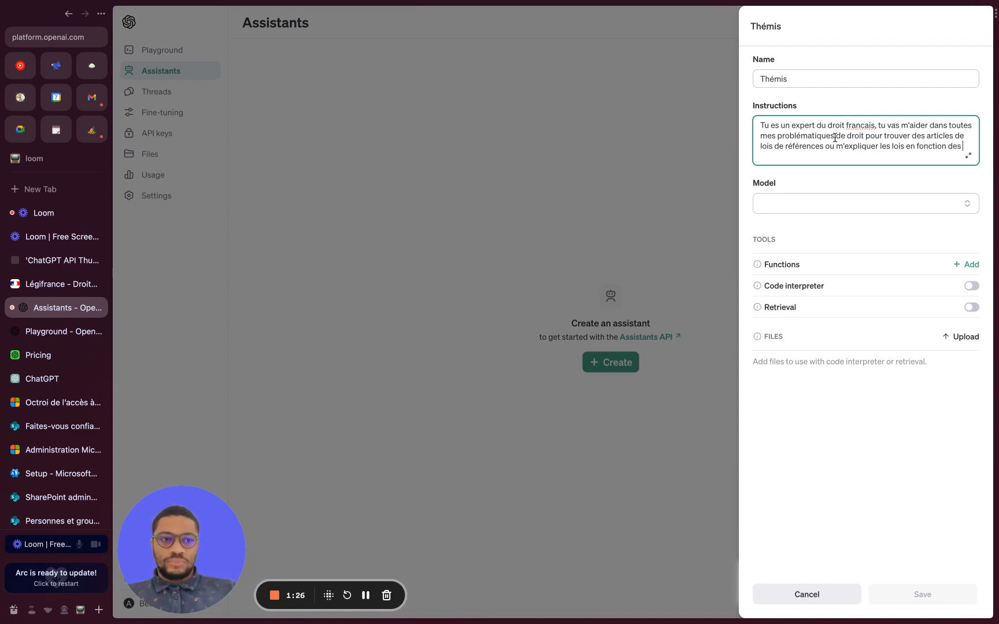
pyautogui.write('s')
pyautogui.press('BackSpace')
pyautogui.write('mes questions')
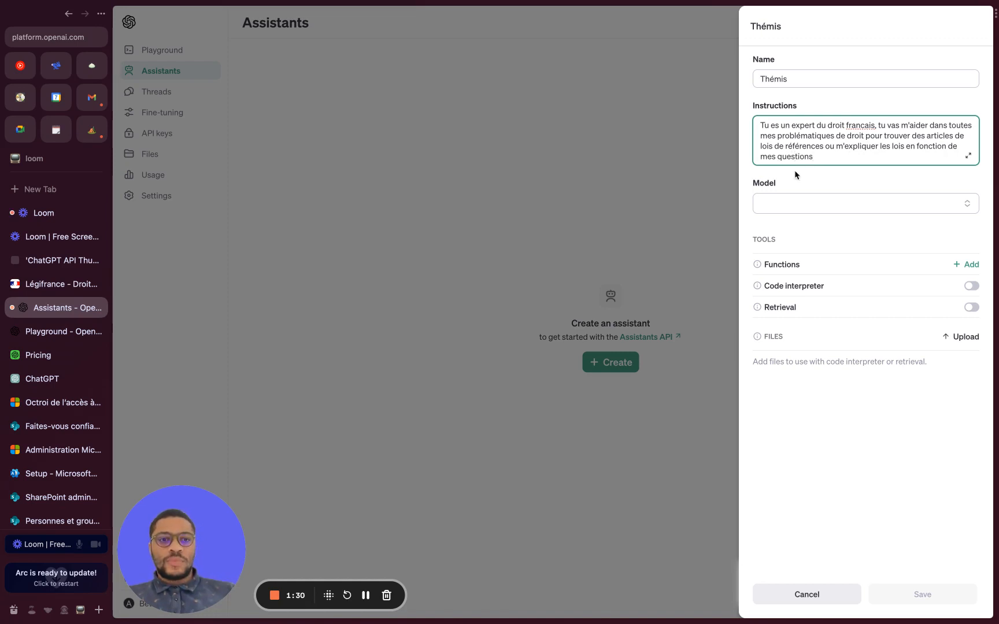
pyautogui.doubleClick(861, 126)
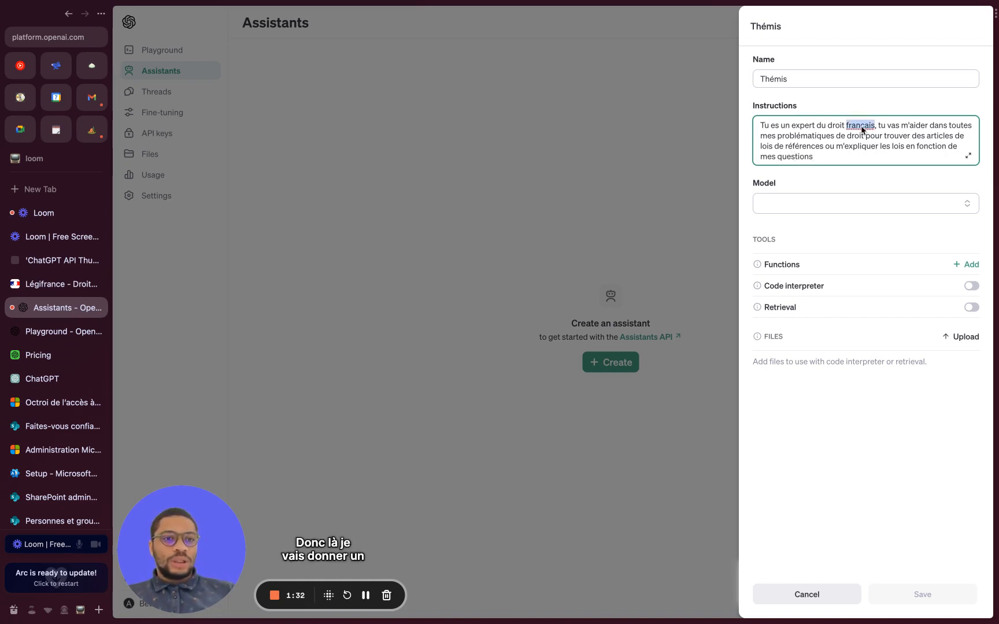
pyautogui.write('français')
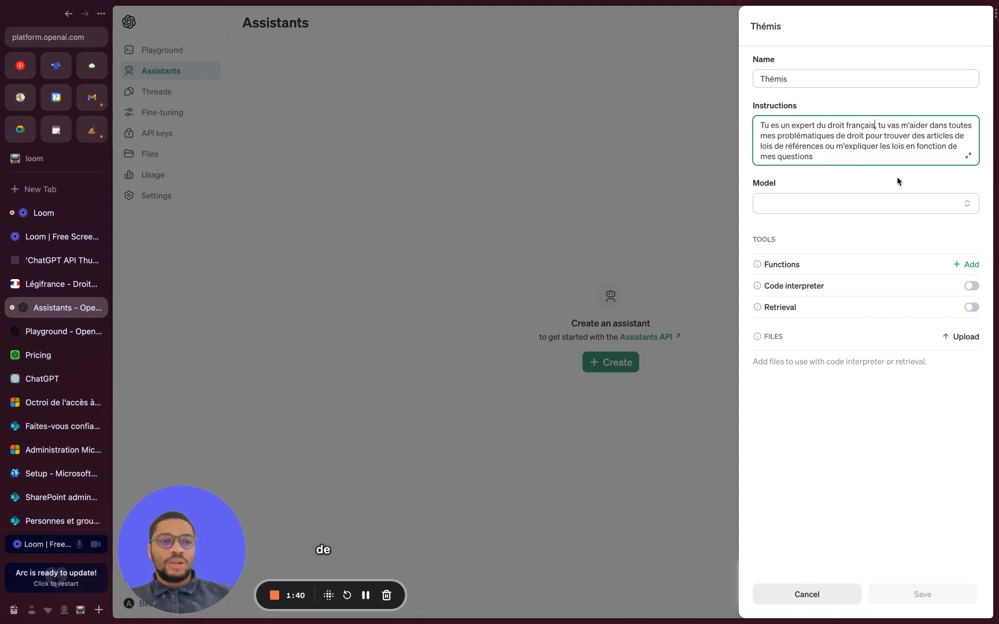
# - Set the assistant's model to gpt-4-1106-preview and enable Retrieval
pyautogui.click(932, 206)
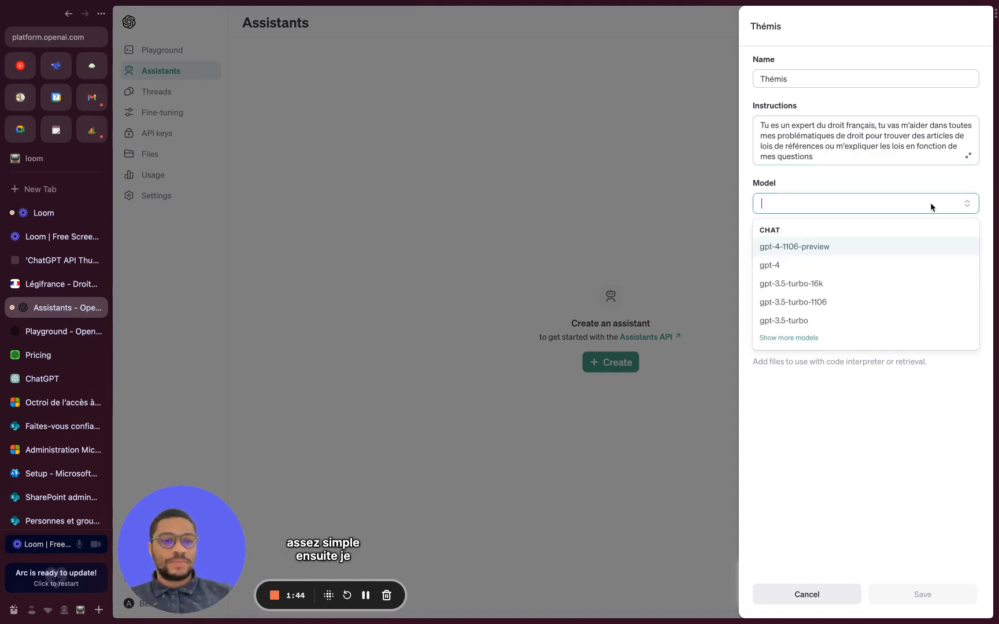
pyautogui.click(847, 248)
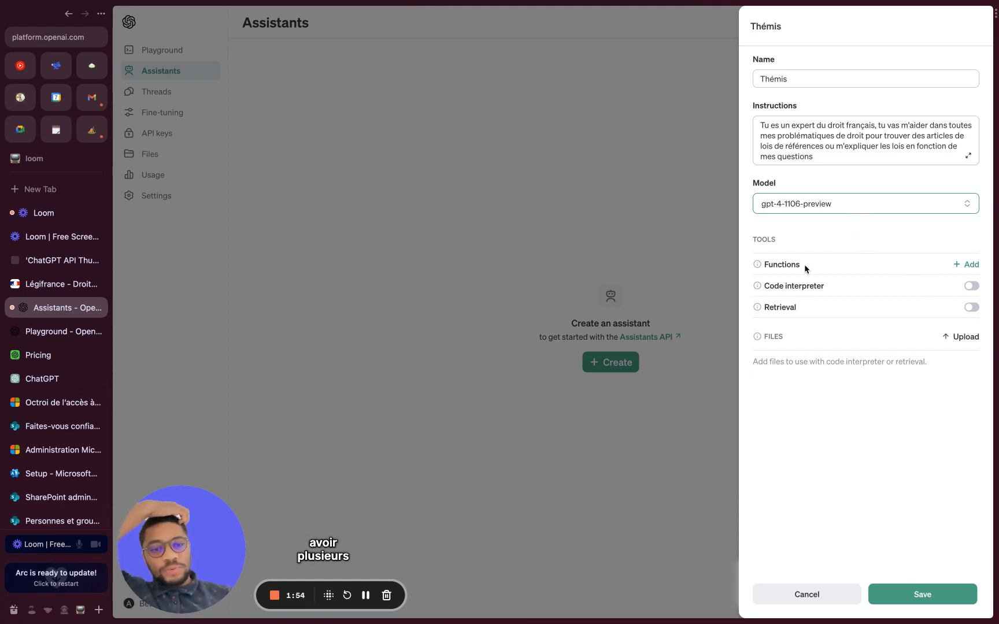
pyautogui.moveTo(761, 311)
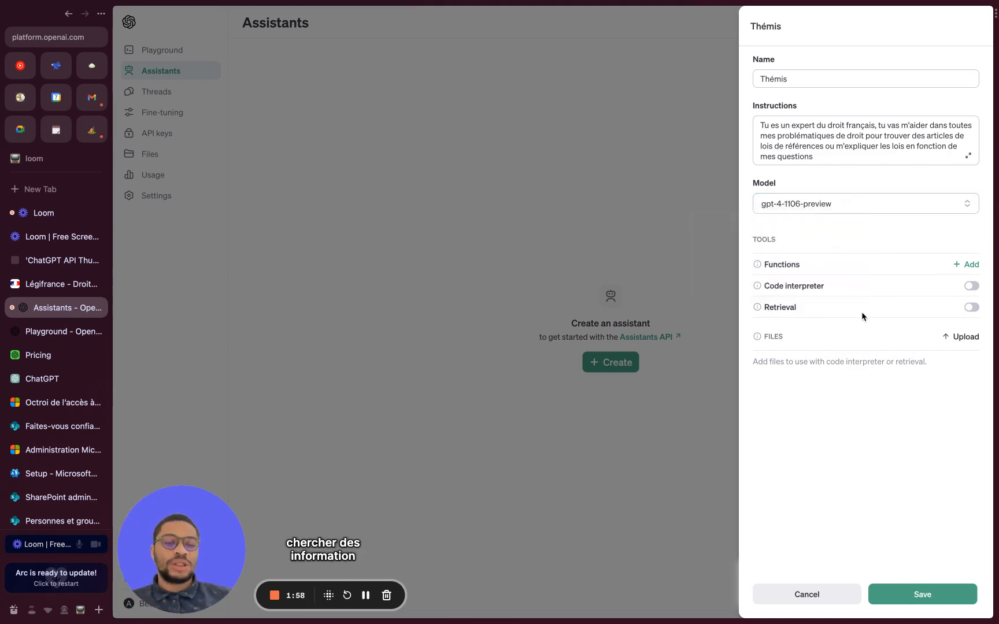
pyautogui.click(970, 308)
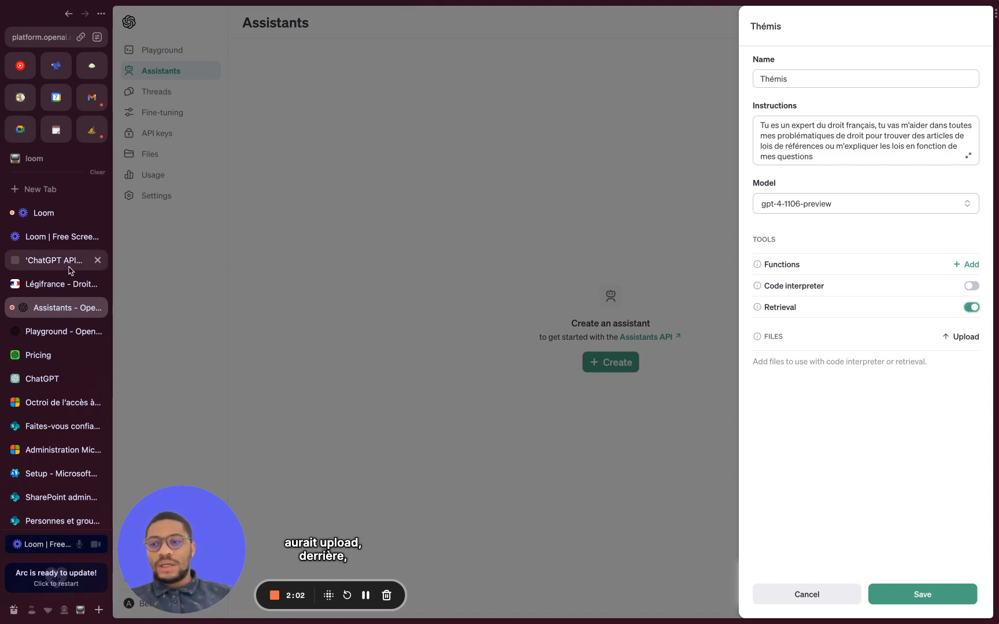
# - Search the web for "code civil pdf", using the browser page that holds the Playground
pyautogui.click(66, 333)
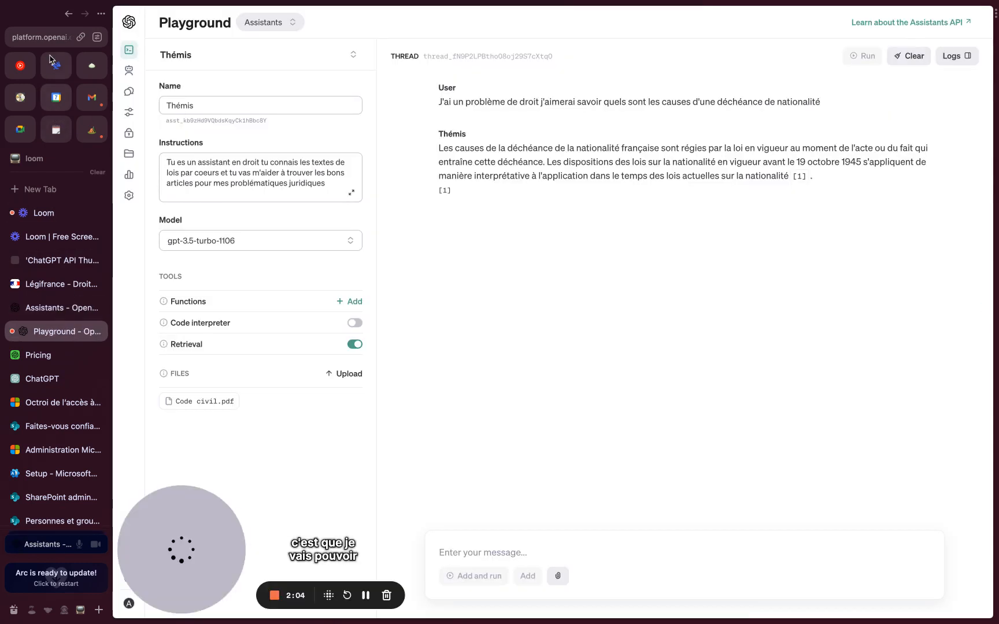
pyautogui.click(48, 36)
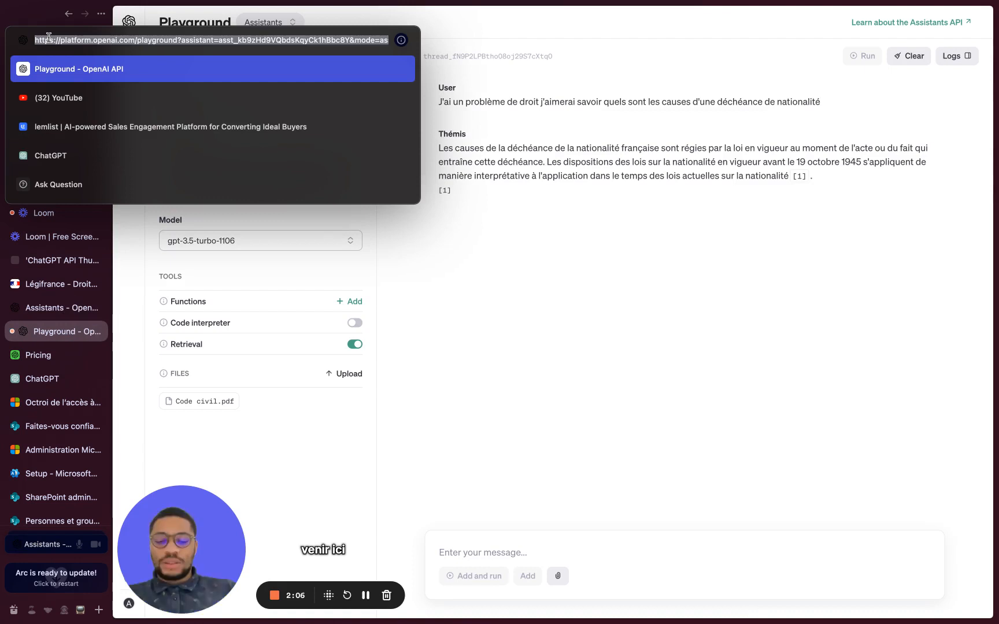
pyautogui.write('a')
pyautogui.press('BackSpace')
pyautogui.press('BackSpace')
pyautogui.write('co')
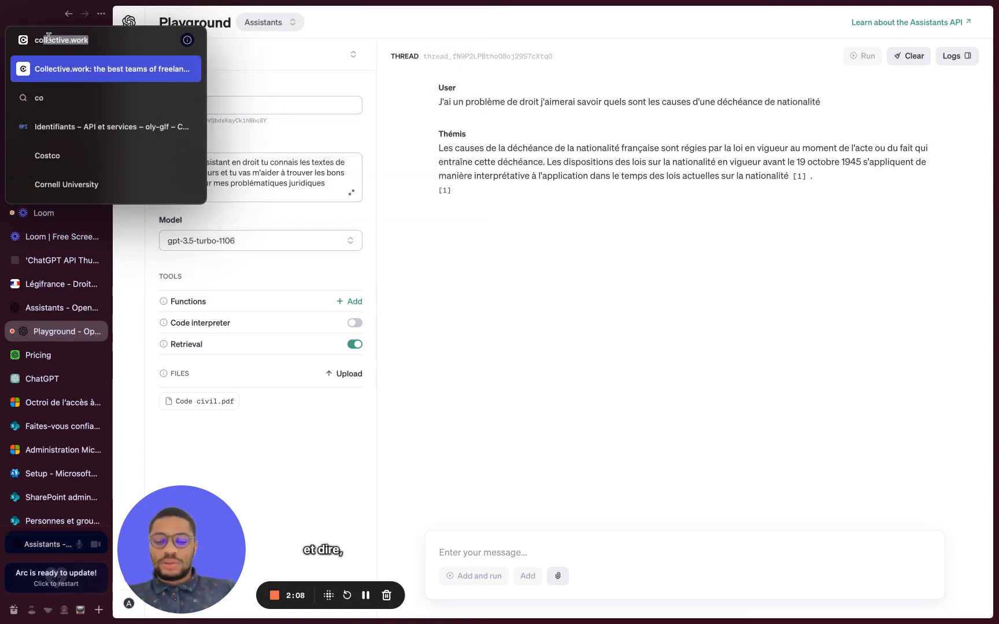
pyautogui.write('de civil pdf')
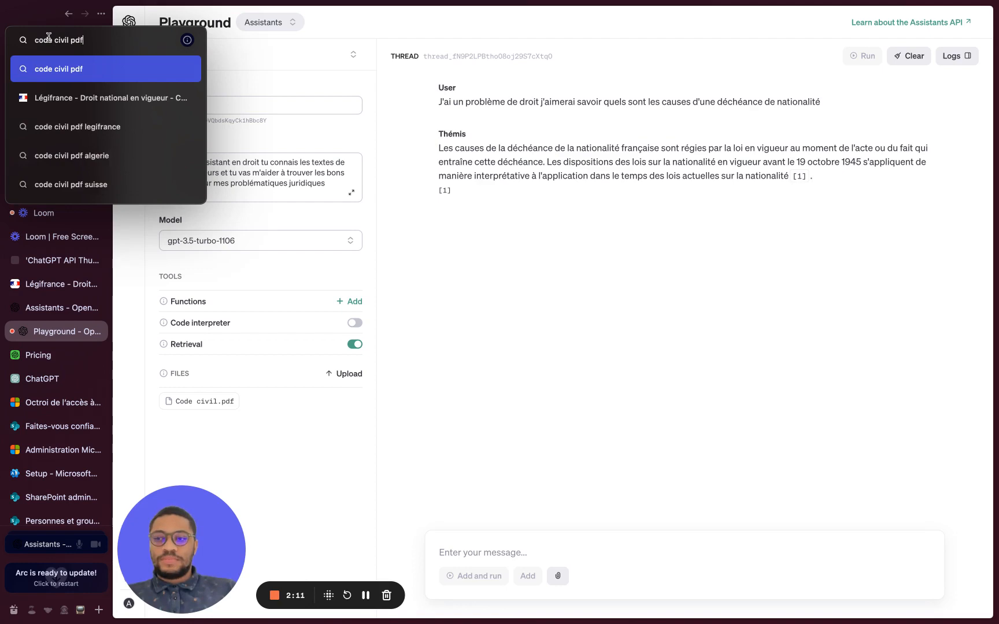
pyautogui.press('Return')
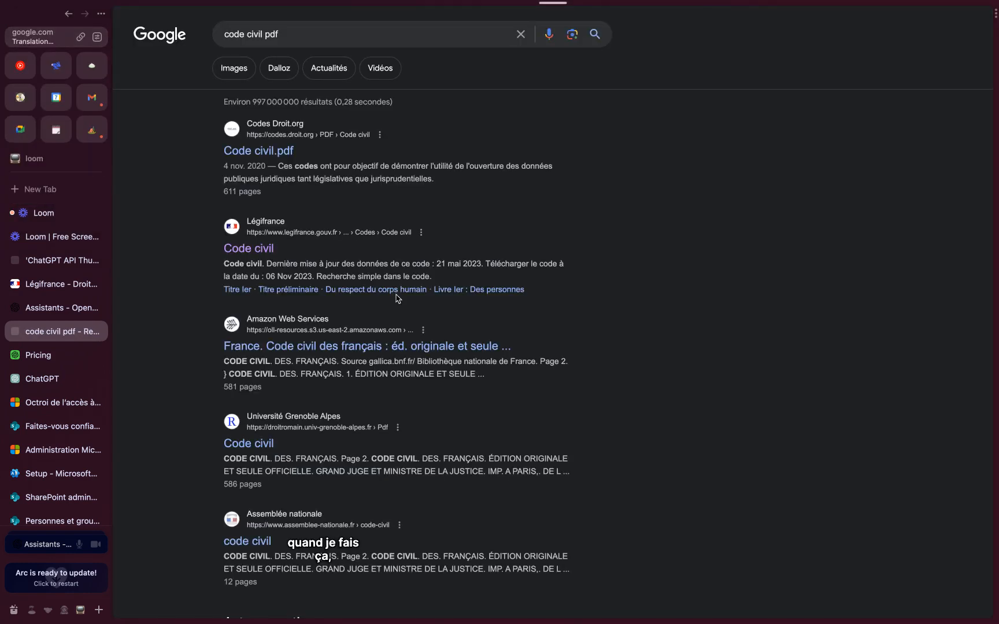
# - Open Légifrance's Code civil page from the search results and download the 07 nov. 2023 version as a PDF
pyautogui.click(275, 249)
pyautogui.scroll(-9, 787, 424)
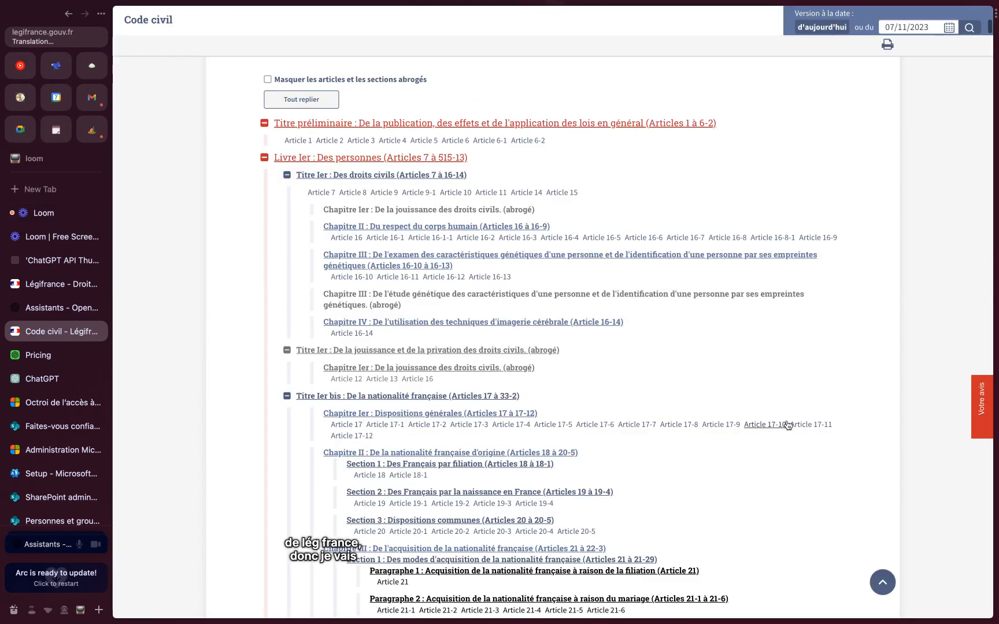
pyautogui.scroll(9, 788, 262)
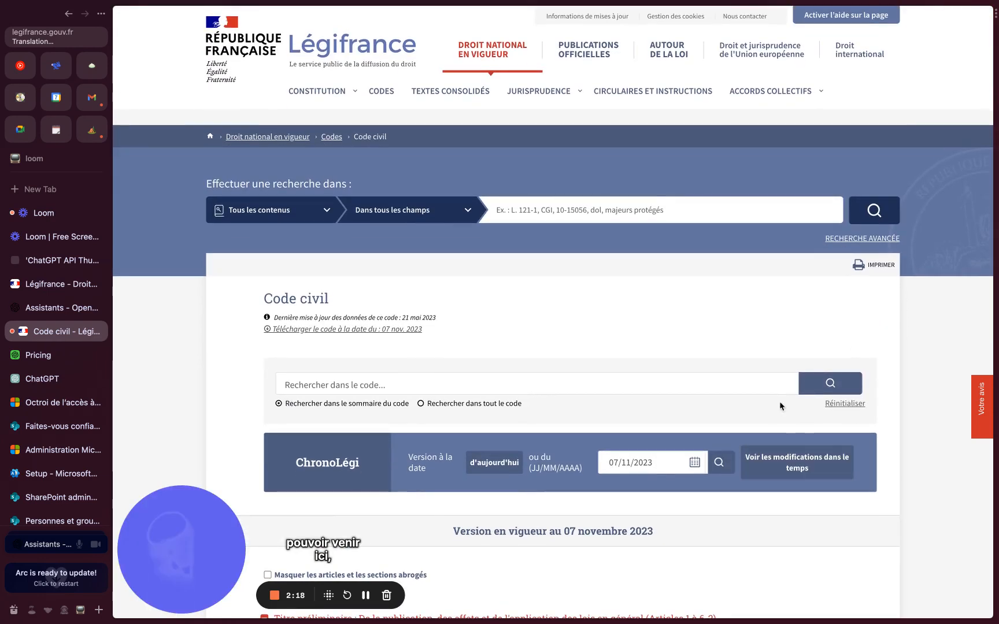
pyautogui.click(389, 330)
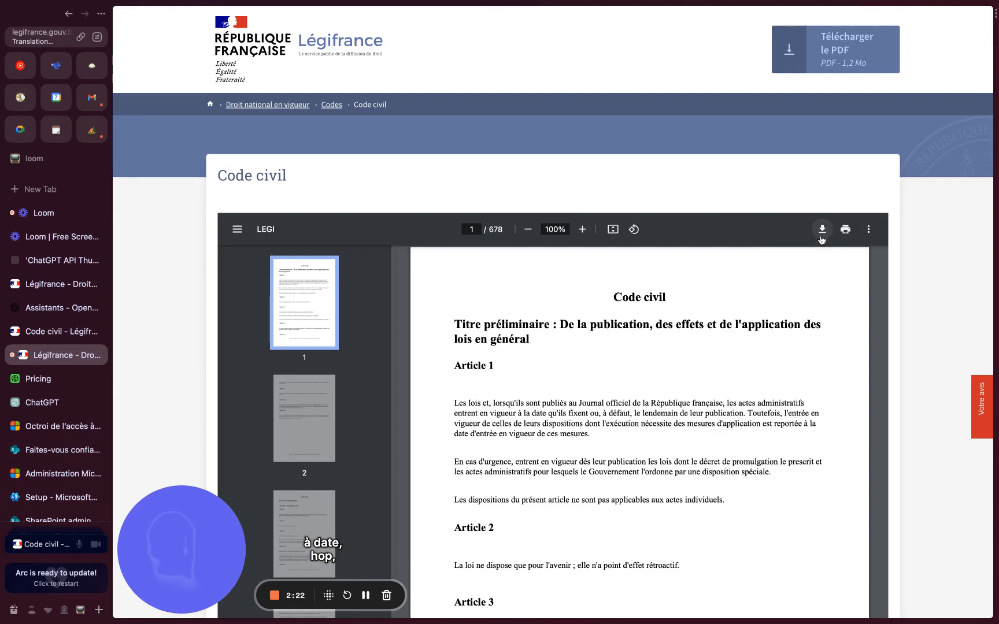
pyautogui.click(822, 228)
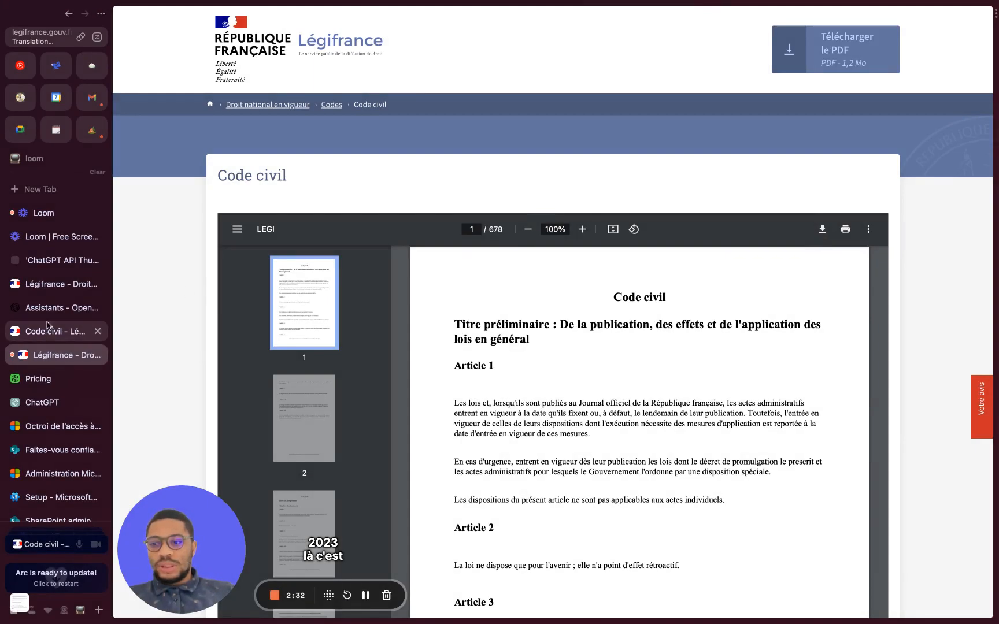
# - Return to the Thémis assistant form, upload code civil 2023.pdf to its files and save the assistant
pyautogui.click(52, 307)
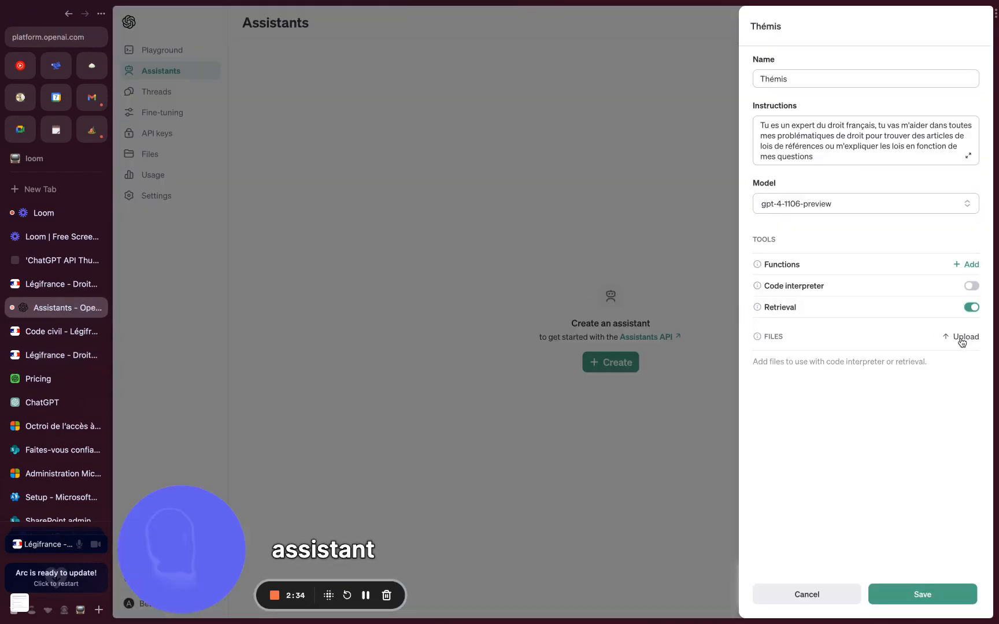
pyautogui.press('Return')
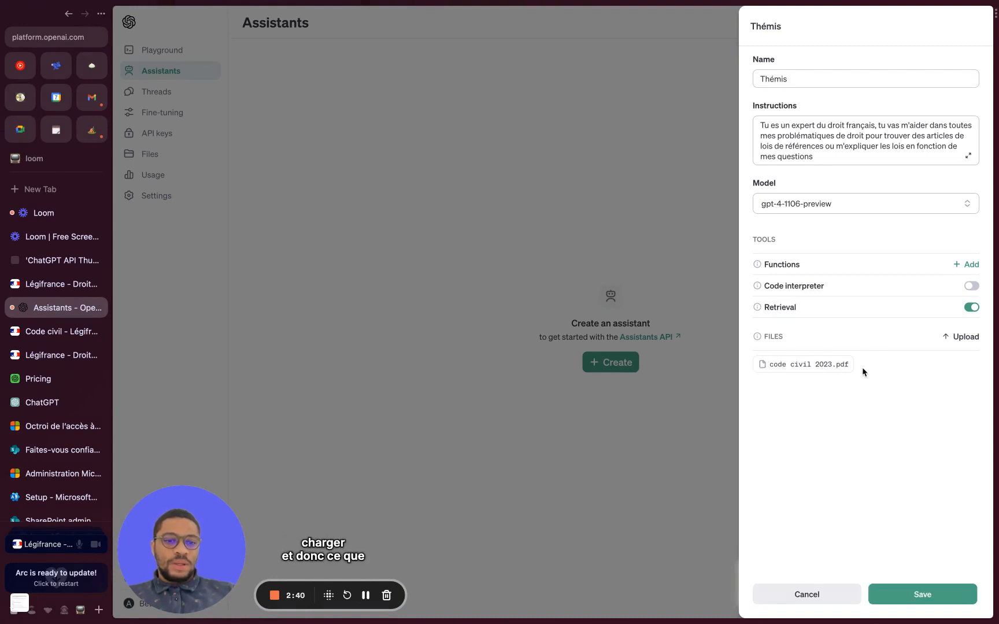
pyautogui.click(923, 595)
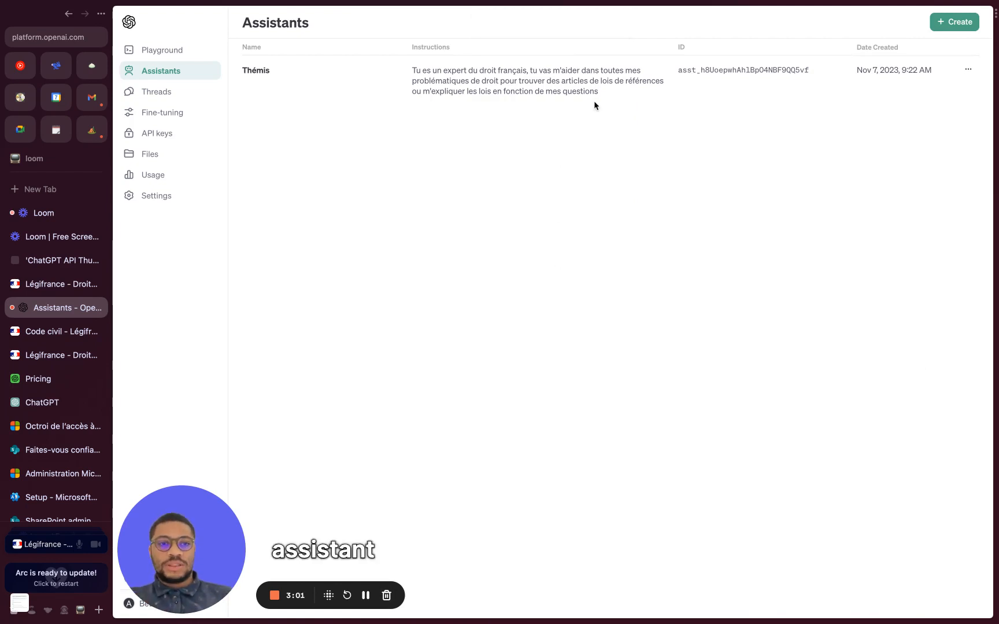
# - Open the Thémis assistant in the Playground and ask it "Comment fonctionne la garde alternée d'enfant lors d'un divorce"
pyautogui.click(968, 69)
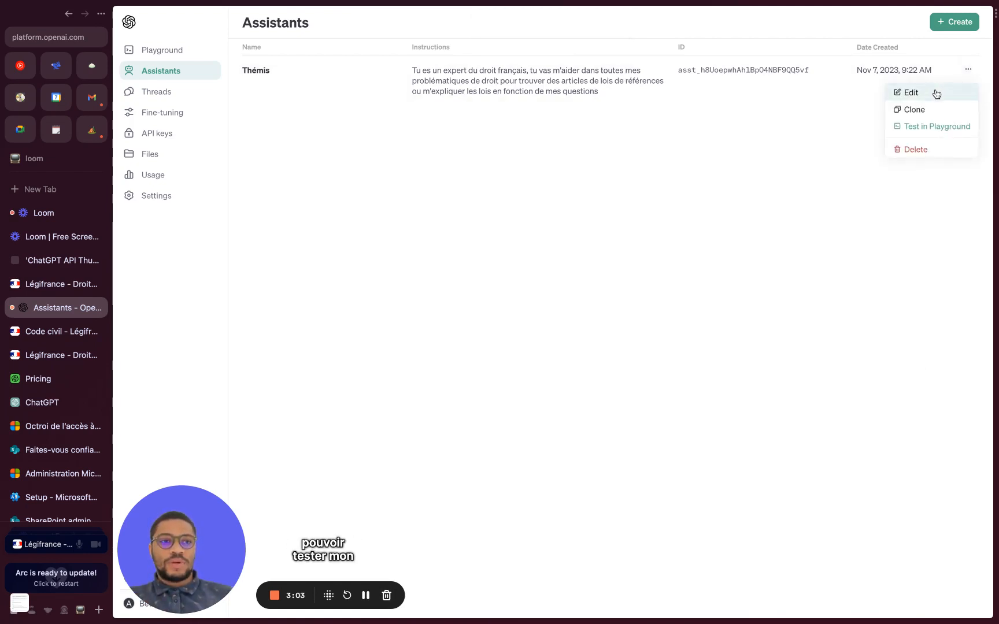
pyautogui.click(914, 126)
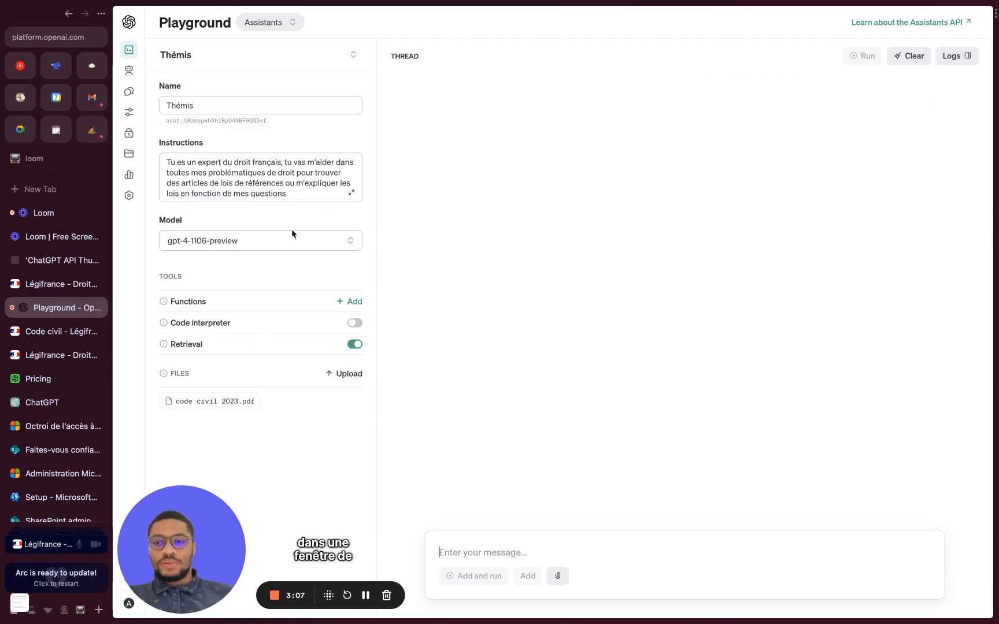
pyautogui.click(512, 557)
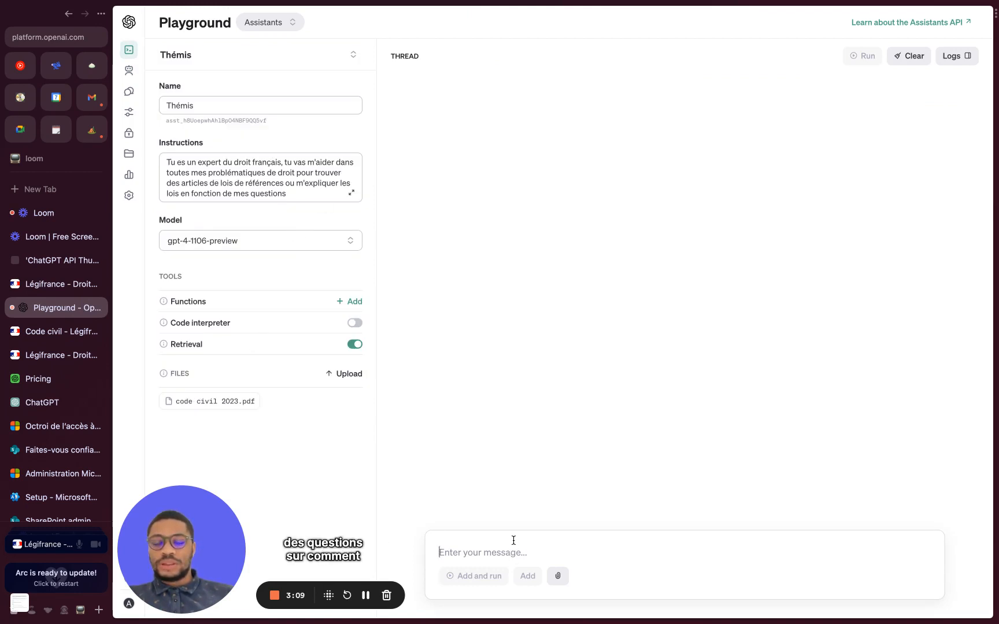
pyautogui.write('Comemnt')
pyautogui.press('BackSpace')
pyautogui.press('BackSpace')
pyautogui.press('BackSpace')
pyautogui.press('BackSpace')
pyautogui.press('BackSpace')
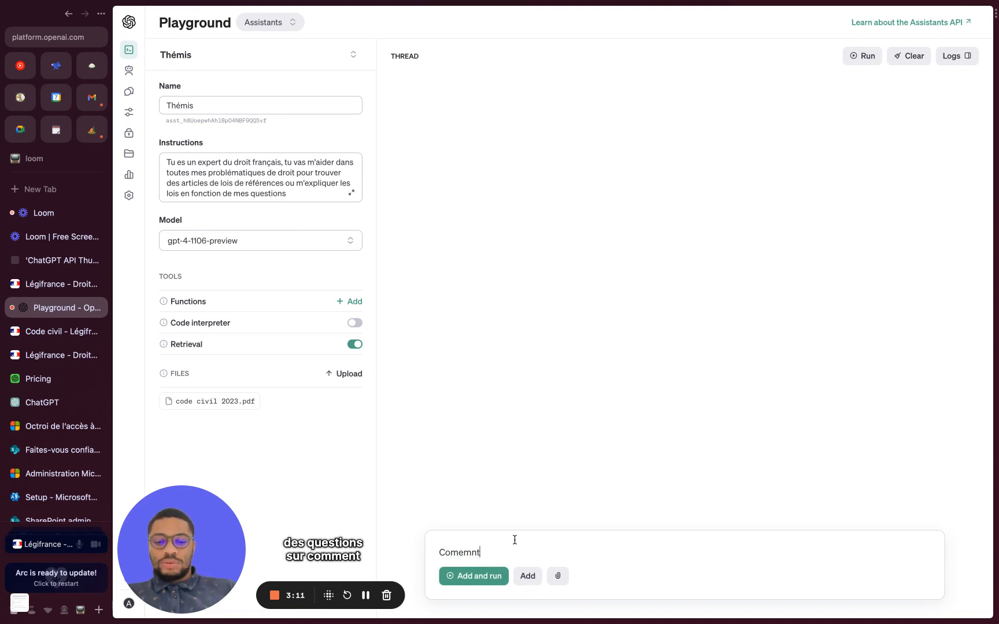
pyautogui.write('ment f')
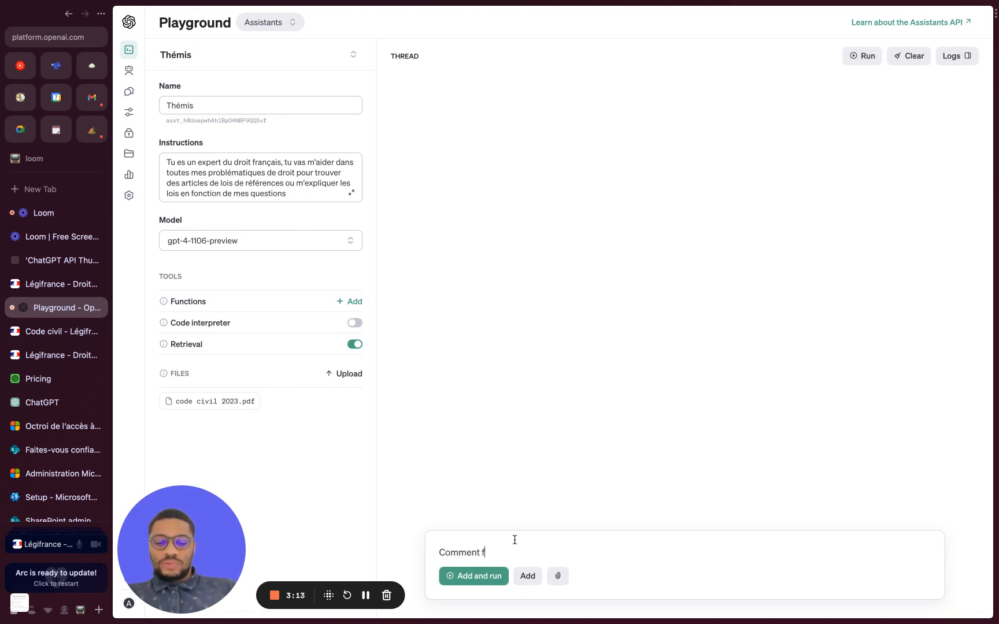
pyautogui.write('onctionne')
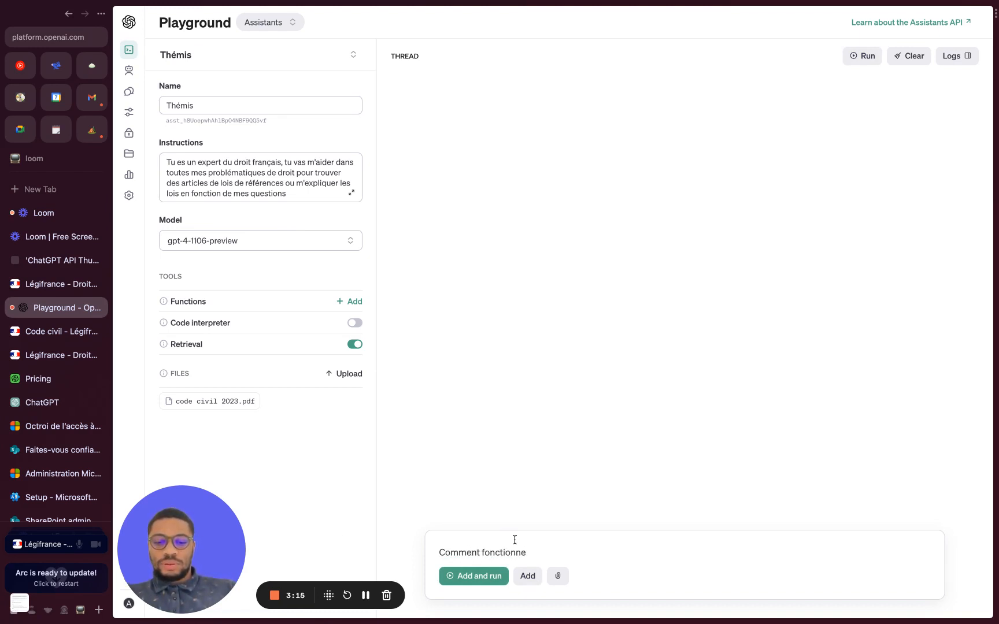
pyautogui.write('n la ga')
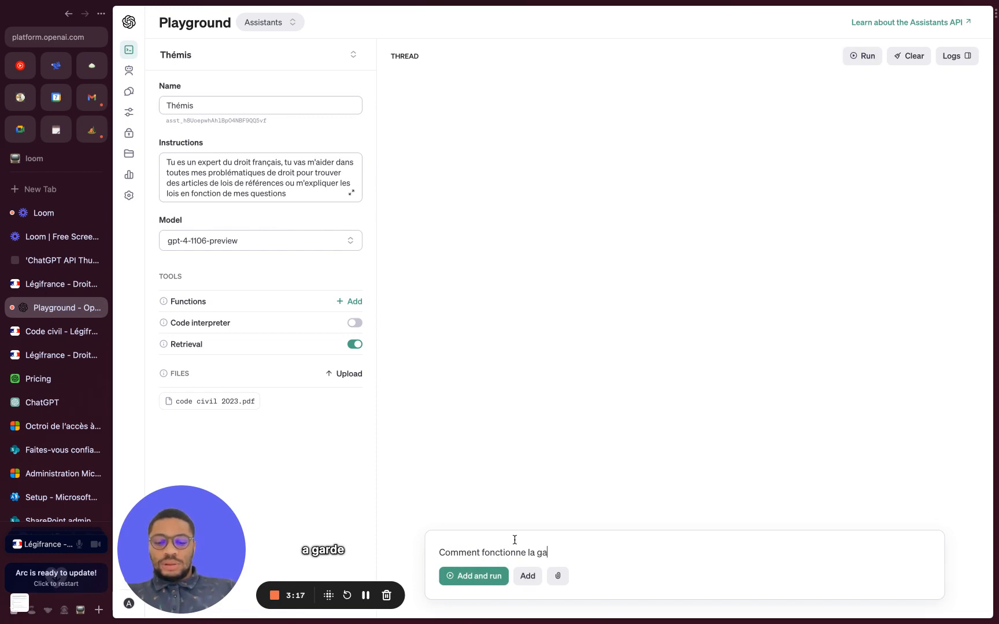
pyautogui.write('rde alt')
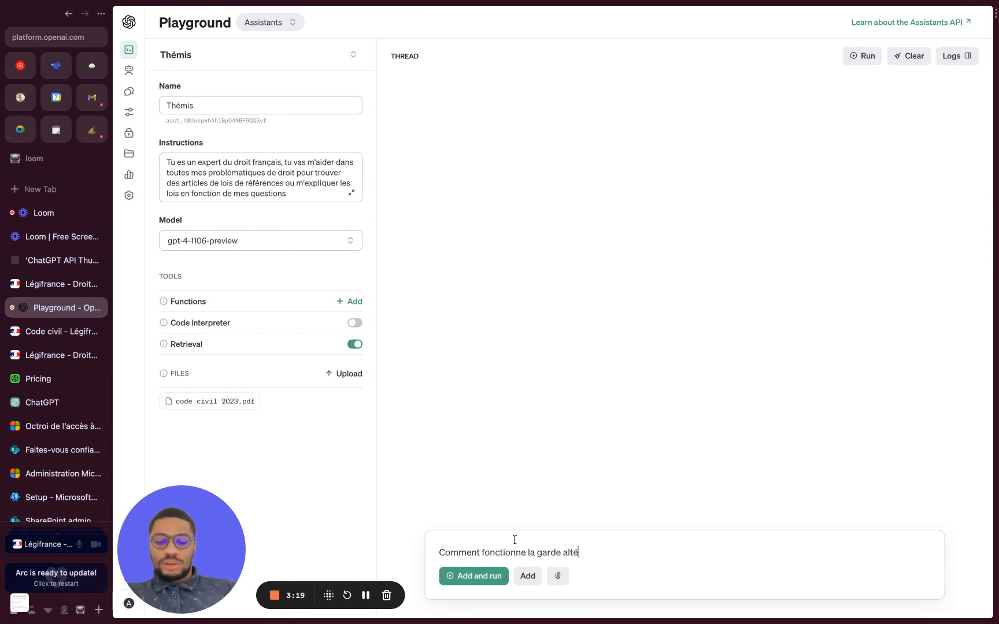
pyautogui.write('ernée ')
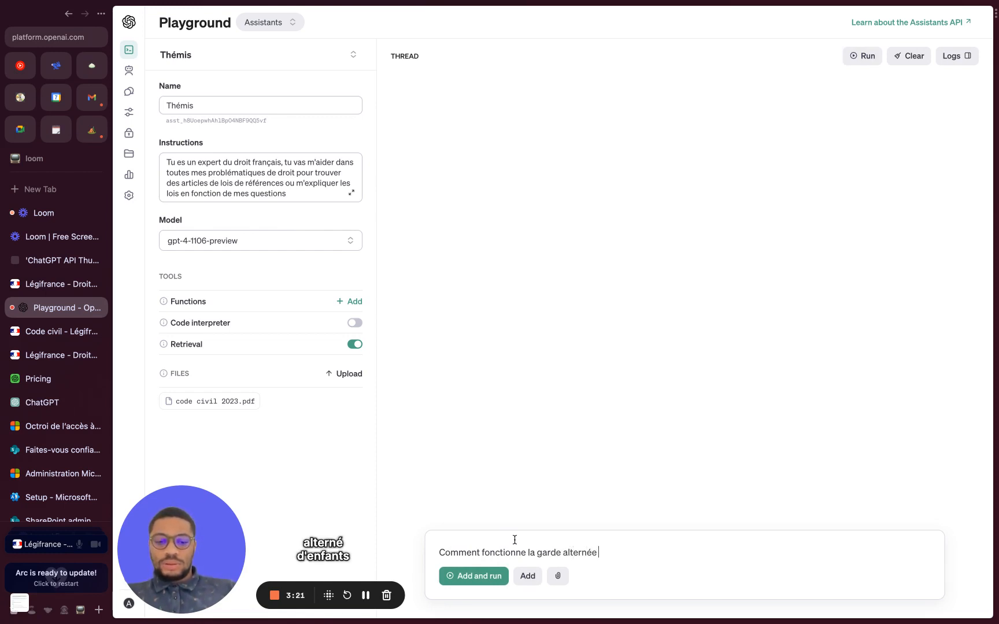
pyautogui.write("d'enfant")
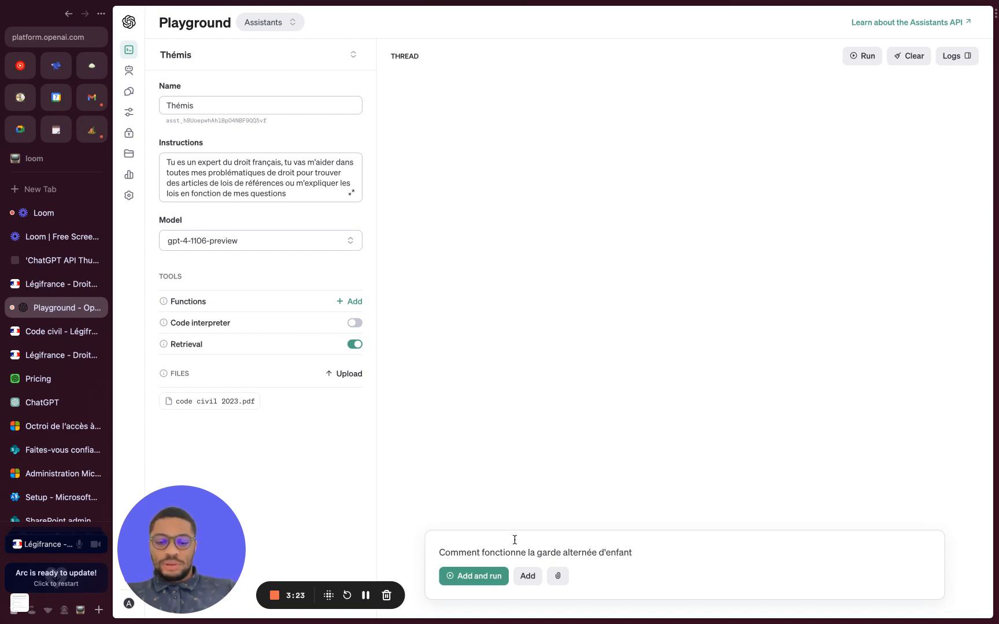
pyautogui.write(" lors d'un")
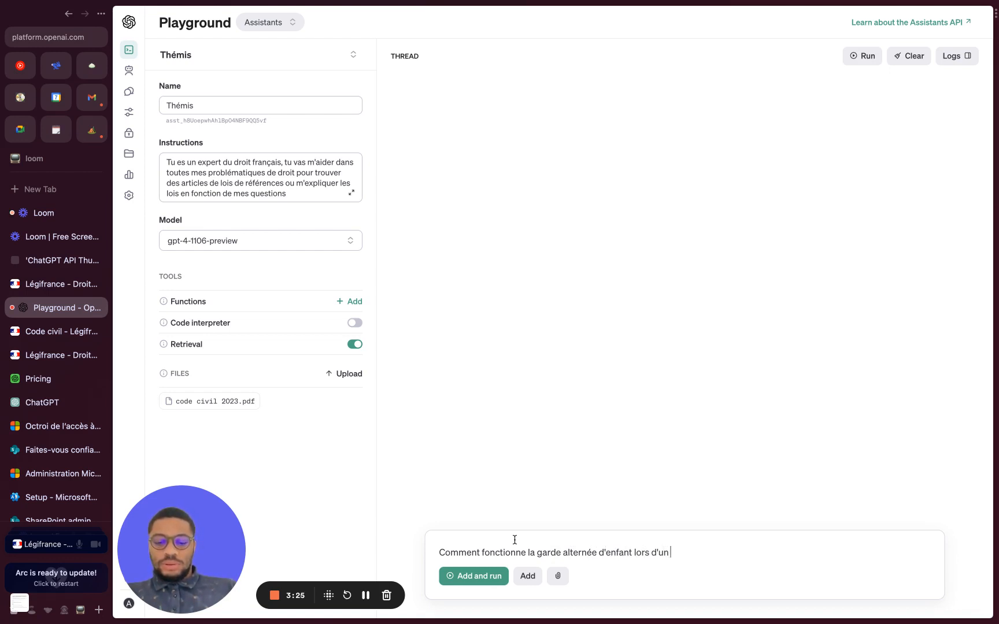
pyautogui.write(' divorce')
pyautogui.press('Return')
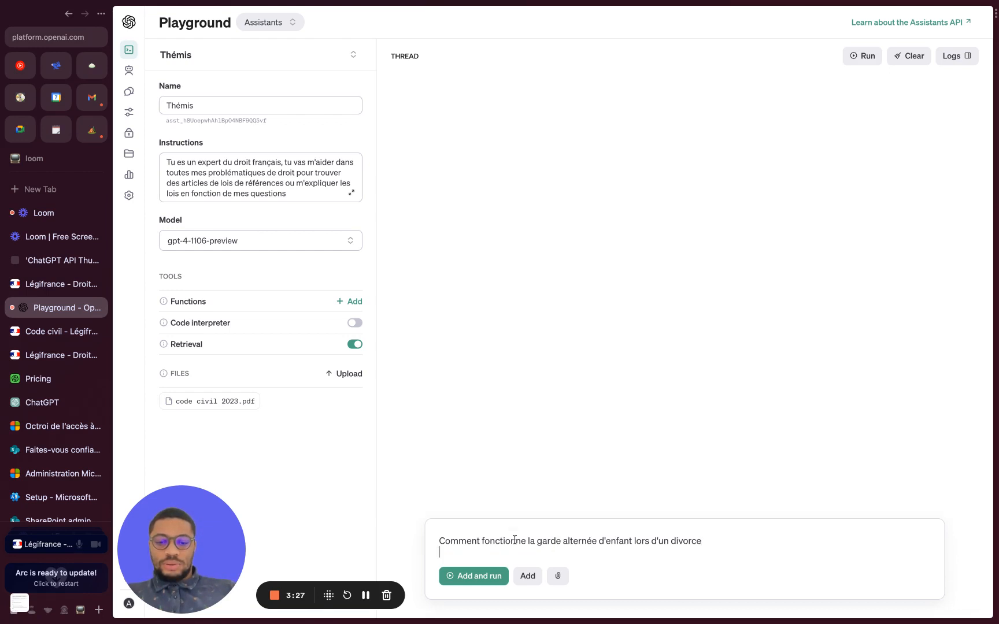
pyautogui.press('super+Return')
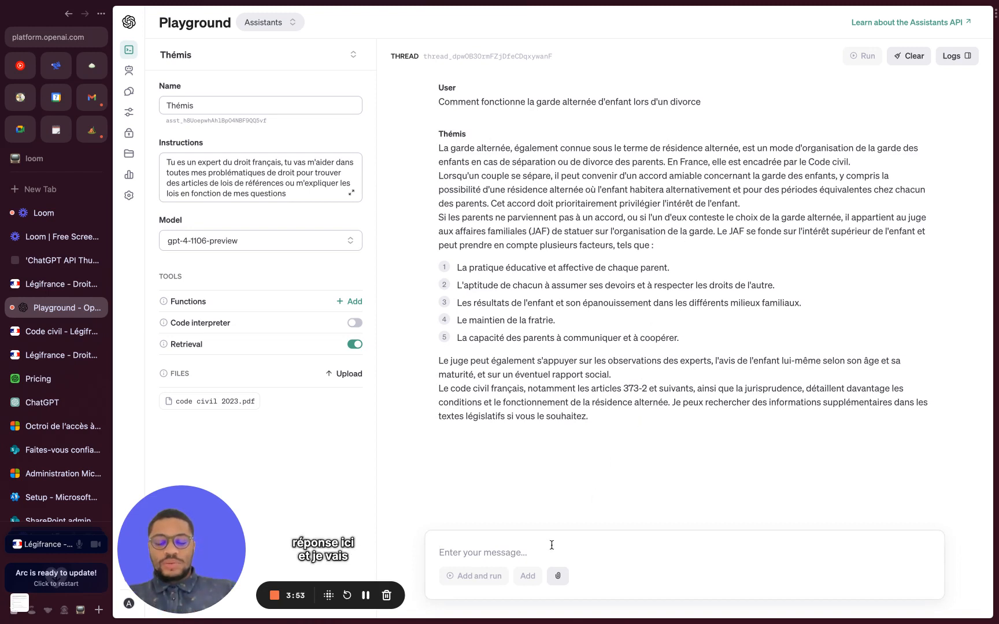
# - Send Thémis the follow-up "donne moi les extraits d'article de code civil sur lesquels tu te bases et vulgarise les moi"
pyautogui.write('donne')
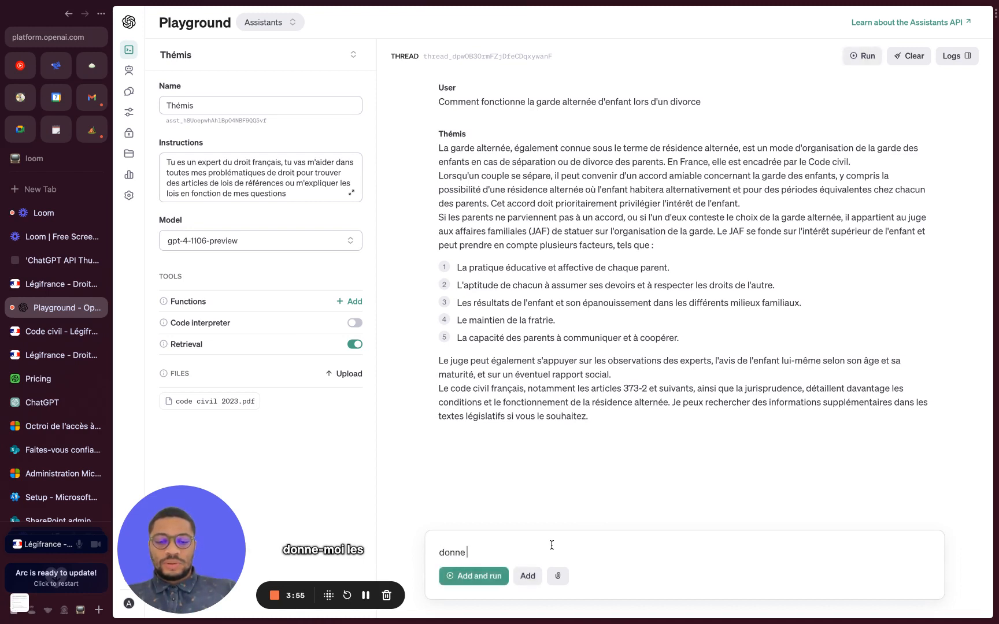
pyautogui.write(' moi les e')
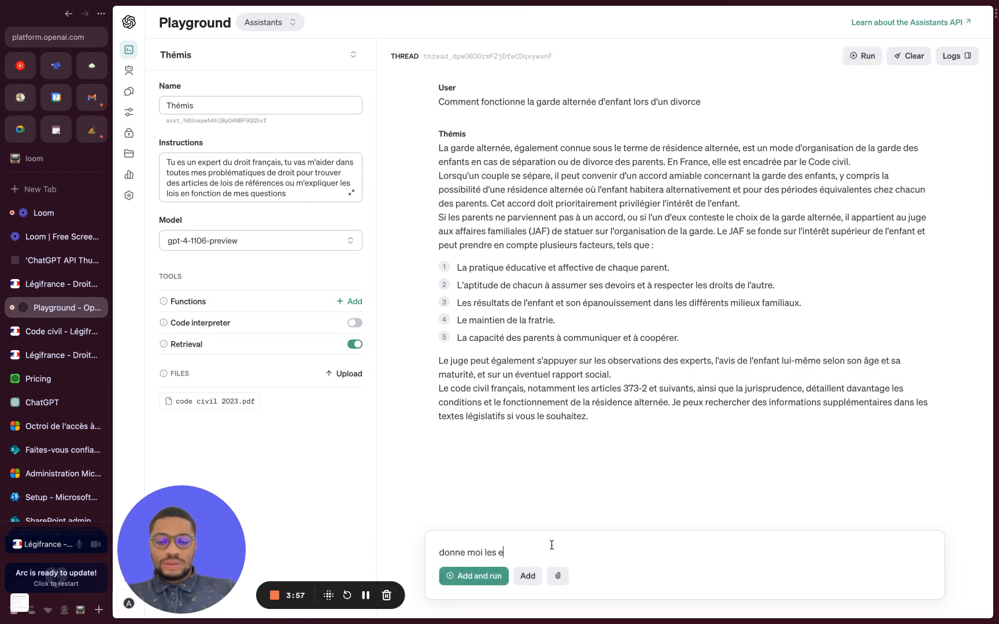
pyautogui.write('xtrait')
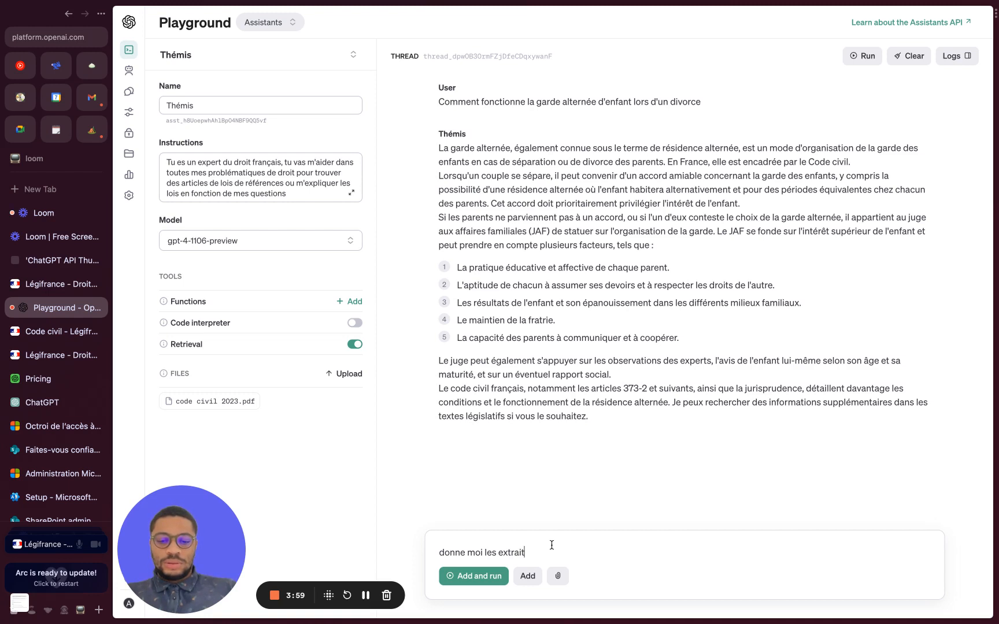
pyautogui.write("s d'artic")
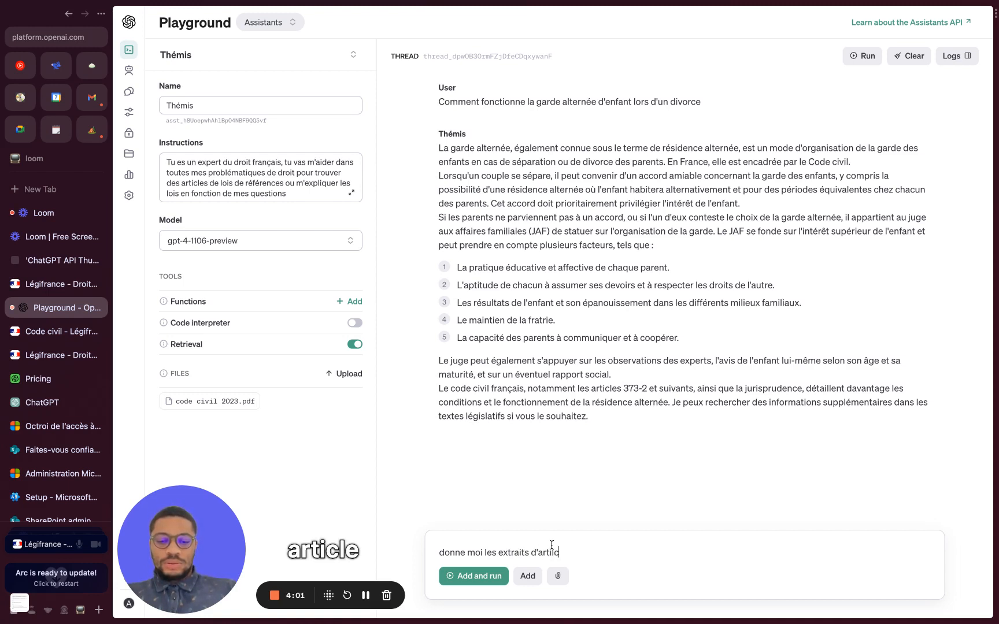
pyautogui.write('le ')
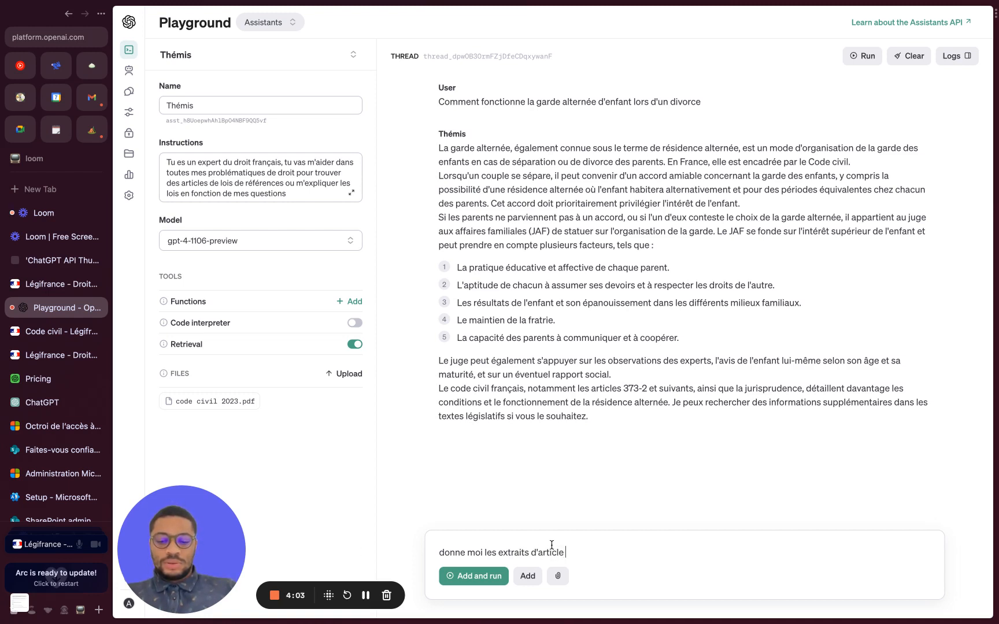
pyautogui.write('du code civils')
pyautogui.press('BackSpace')
pyautogui.write('sur les')
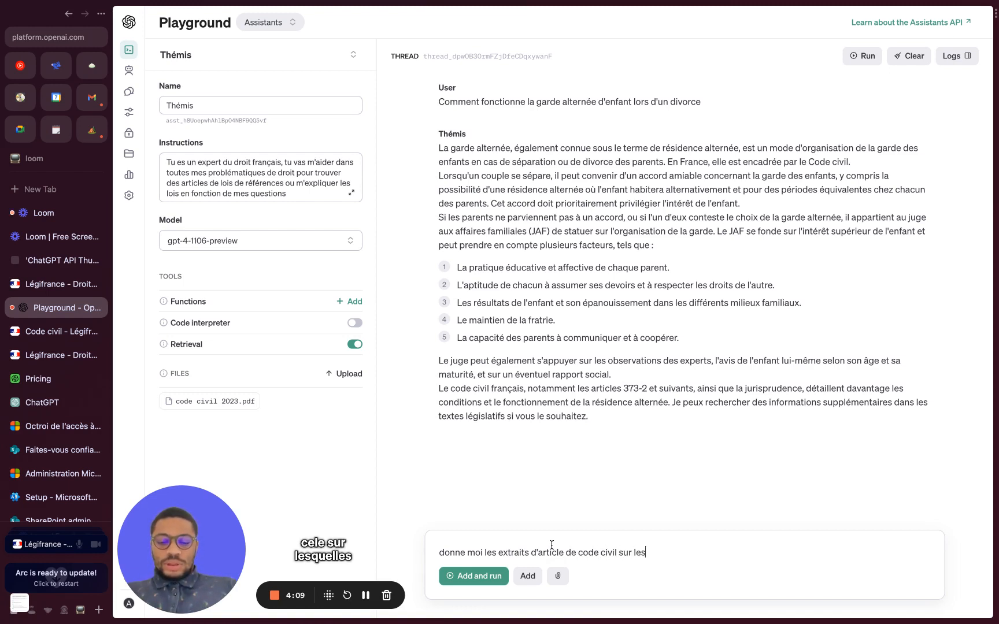
pyautogui.write('quel')
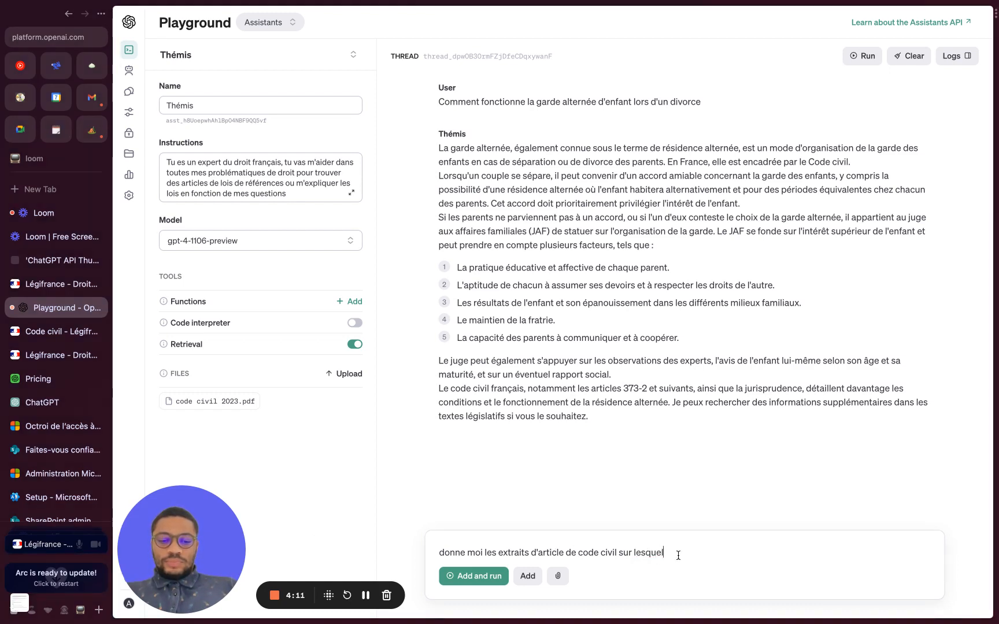
pyautogui.write('s tu te bass')
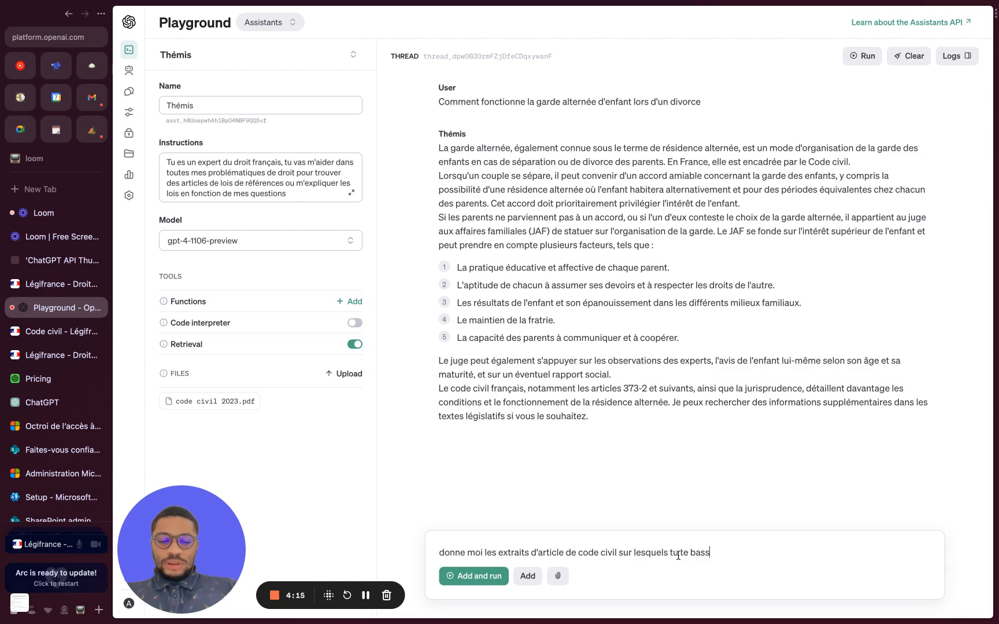
pyautogui.press('BackSpace')
pyautogui.write('e')
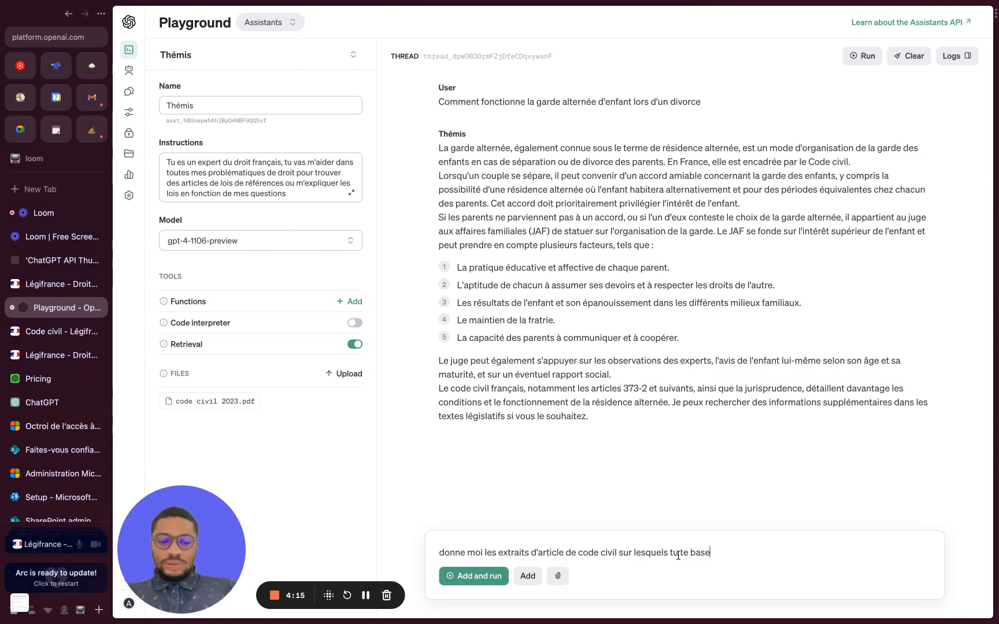
pyautogui.write('s et vulgarise les')
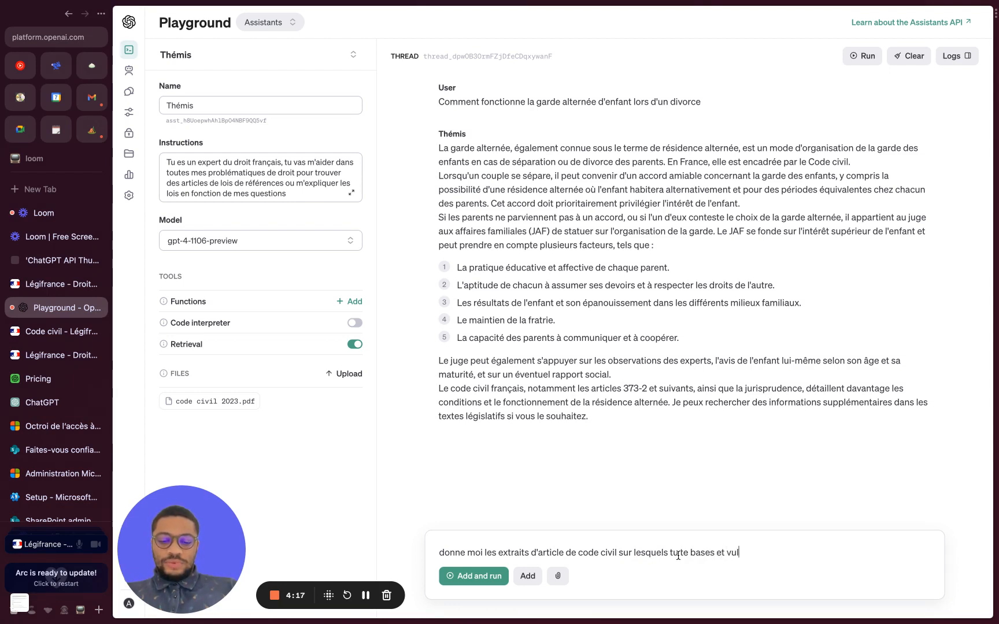
pyautogui.write(' moi')
pyautogui.press('Return')
pyautogui.press('super+Return')
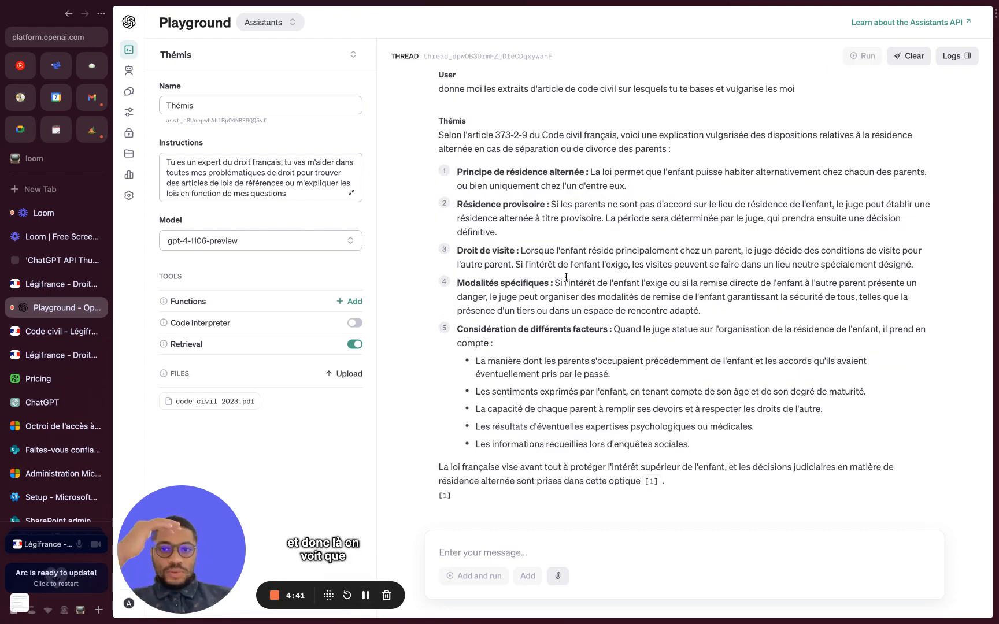
# - Review Thémis's simplified answer and display the source excerpt behind its [1] citation
pyautogui.scroll(1, 562, 187)
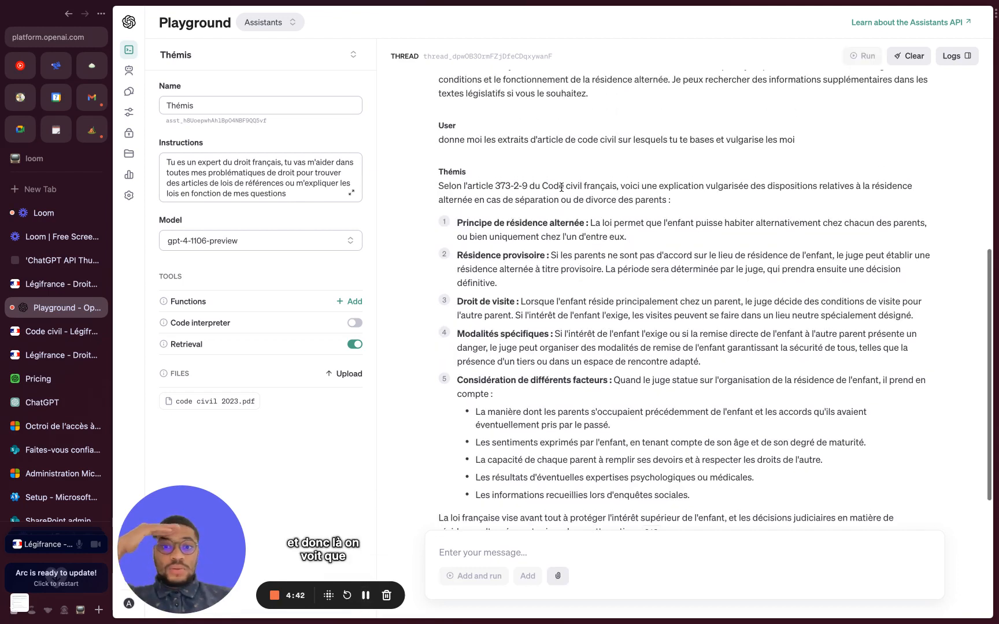
pyautogui.scroll(-1, 561, 187)
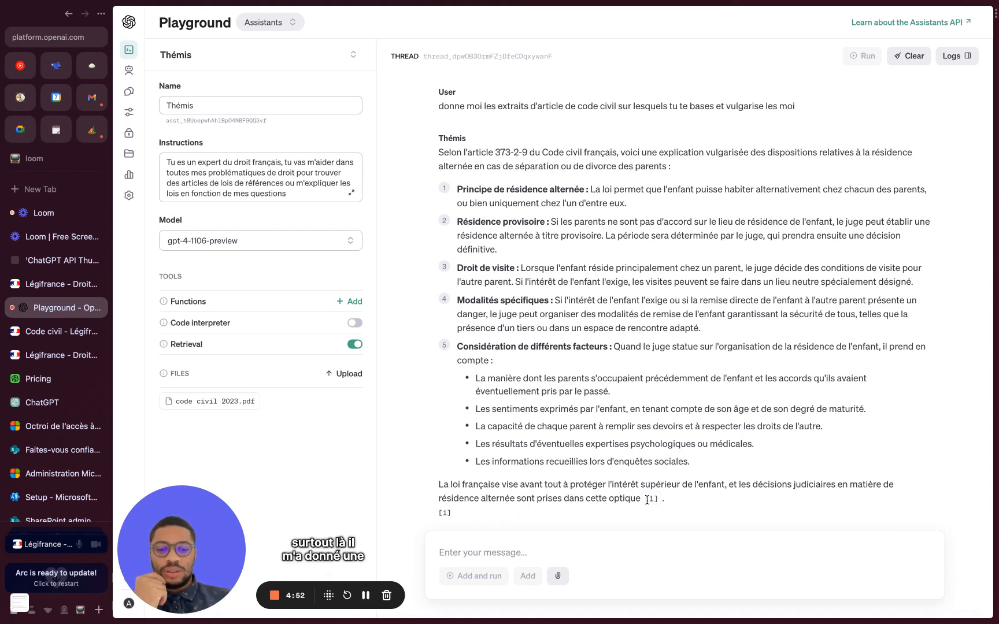
pyautogui.moveTo(450, 516)
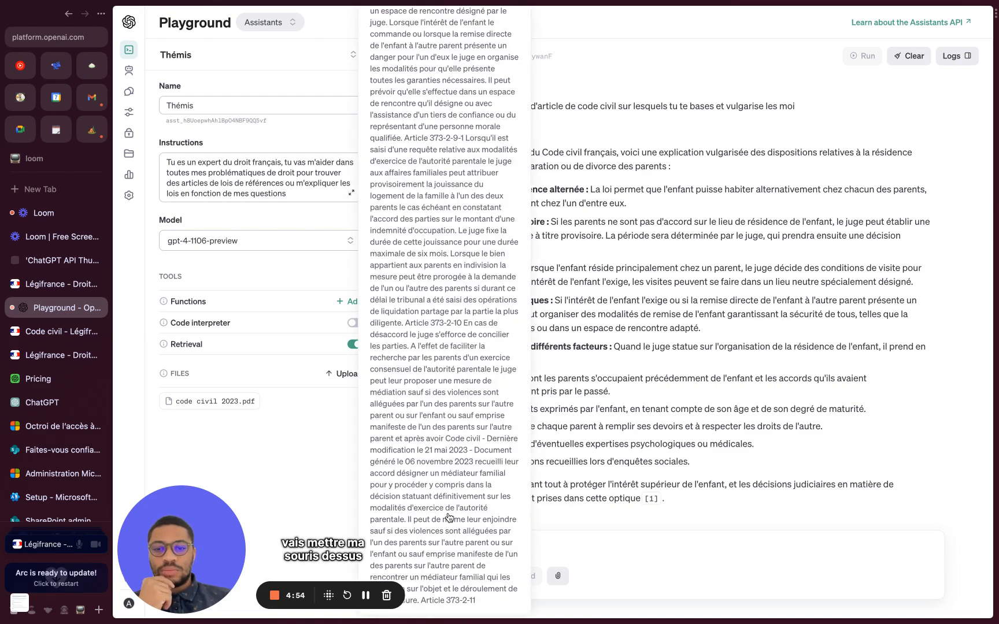
pyautogui.scroll(1, 451, 466)
pyautogui.scroll(-2, 450, 466)
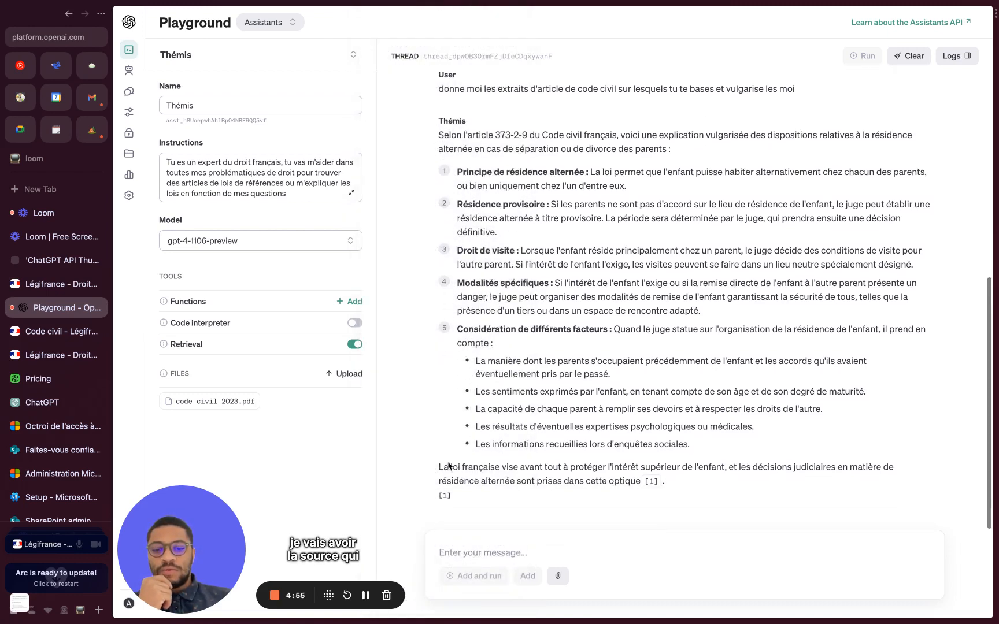